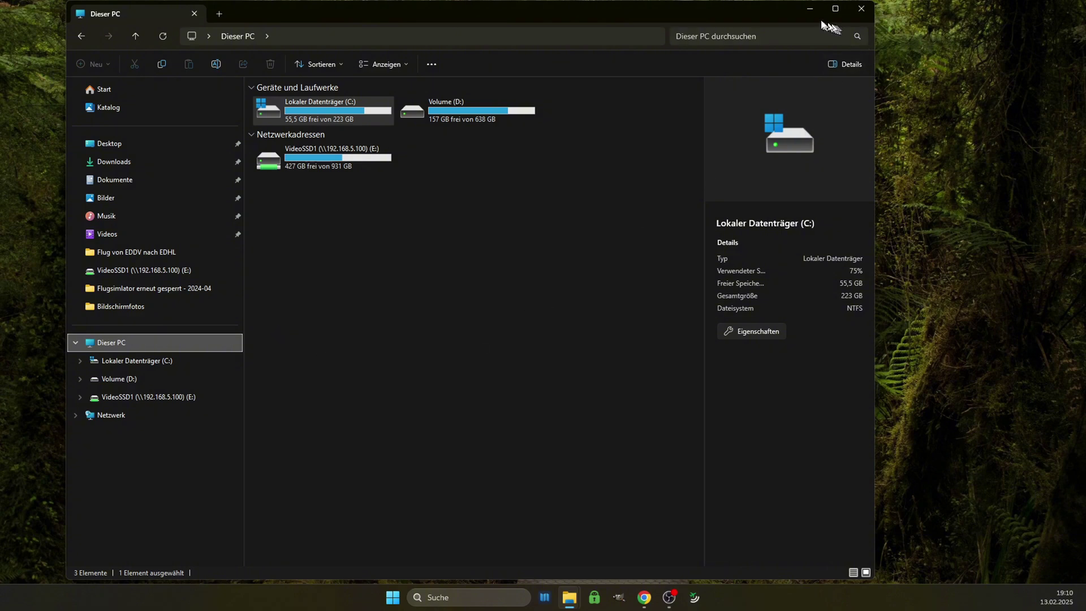
- Search Windows for "softwa" and open the add or remove programs page in a maximized Settings window
click(806, 9)
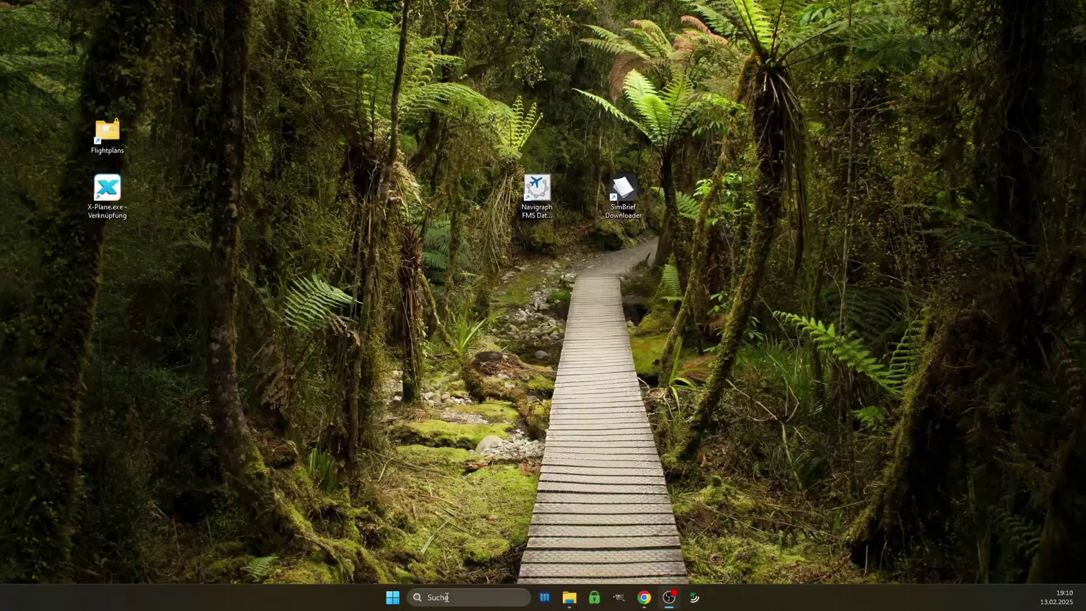
click(395, 601)
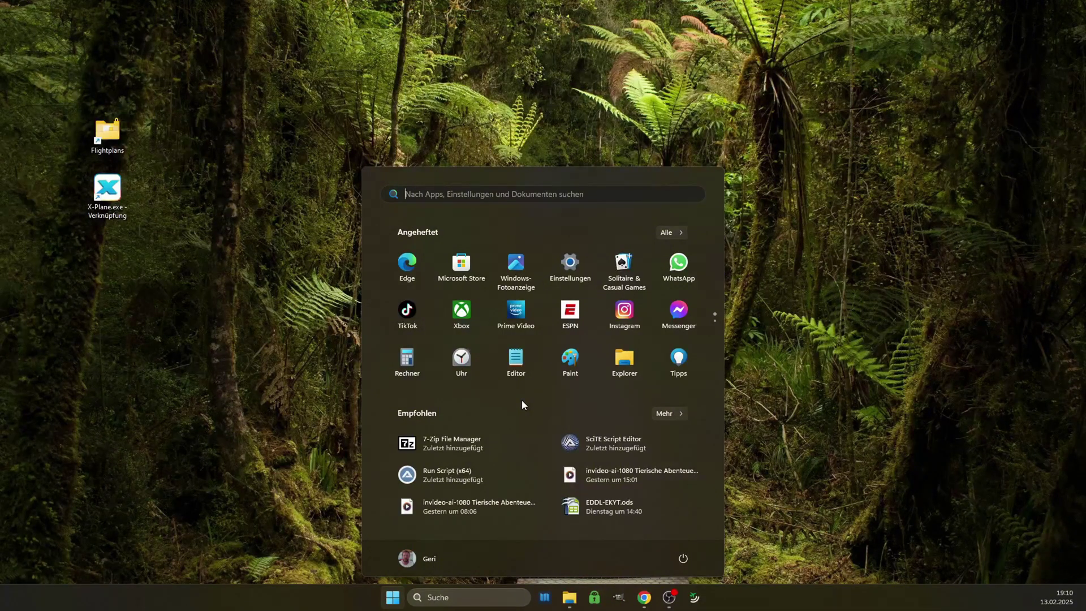
text(softwa)
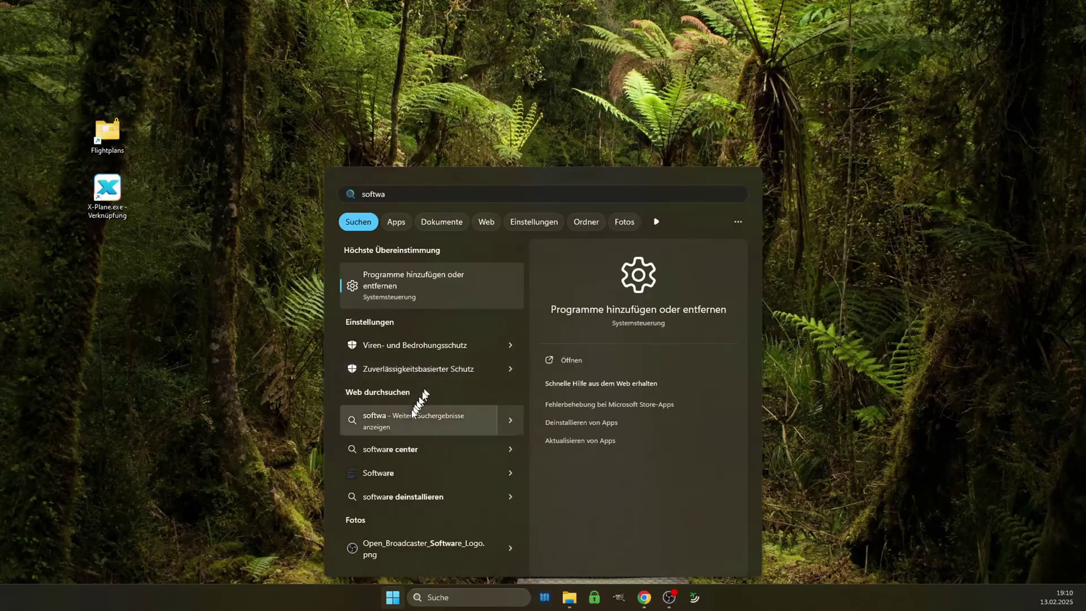
click(395, 279)
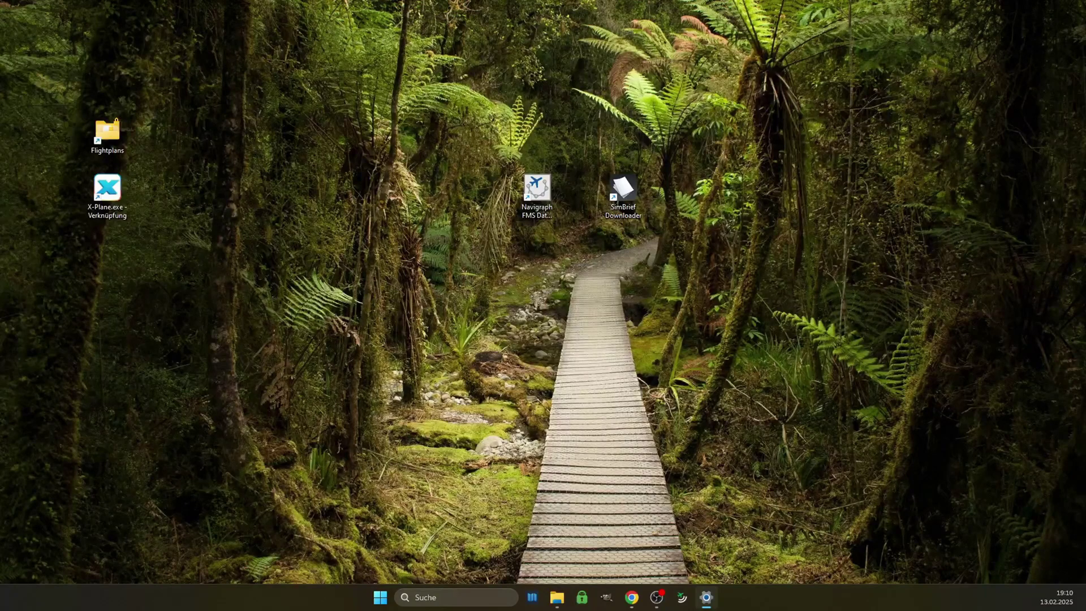
drag(146, 89, 562, 121)
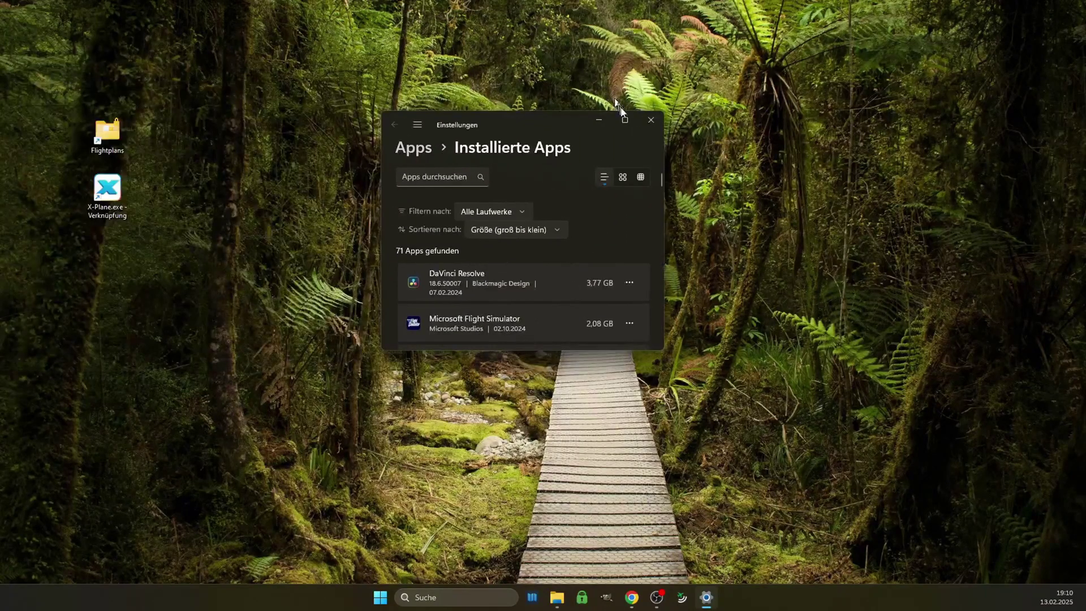
click(624, 120)
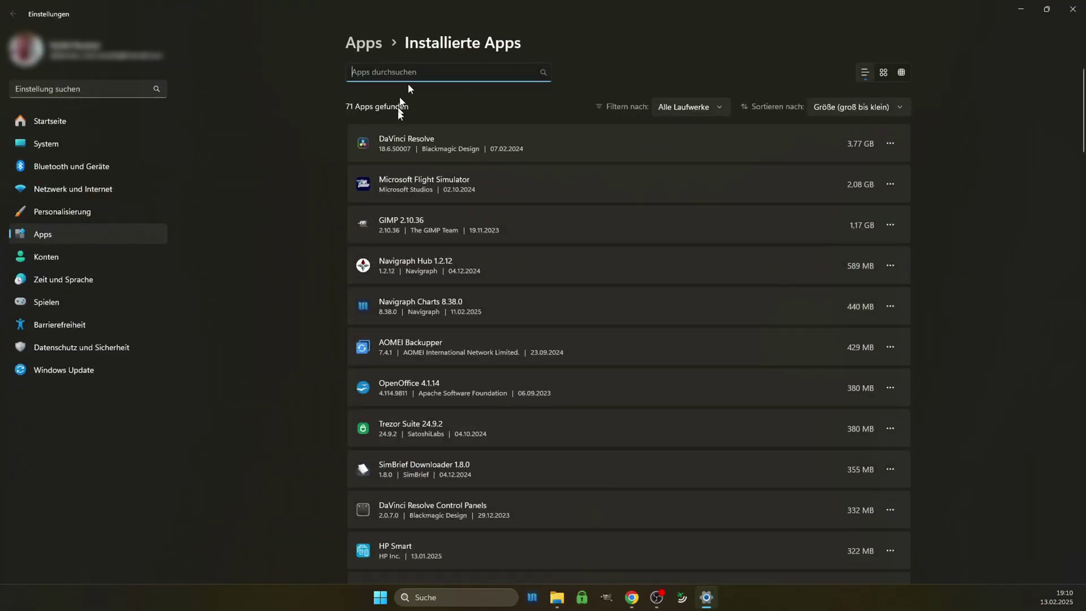
click(491, 178)
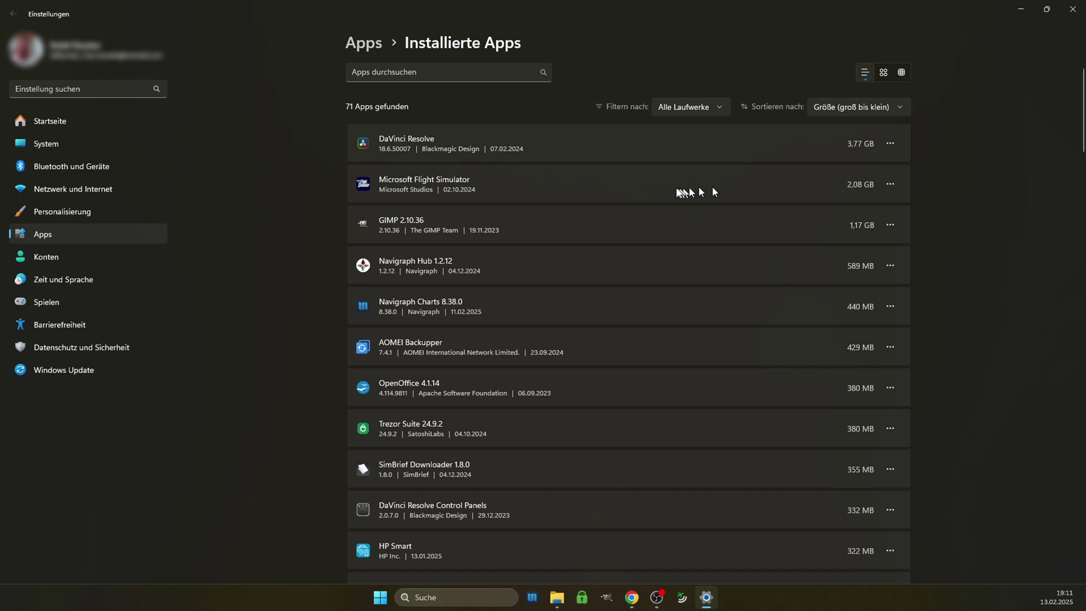
- Uninstall Microsoft Flight Simulator from the installed apps and confirm the removal
click(890, 185)
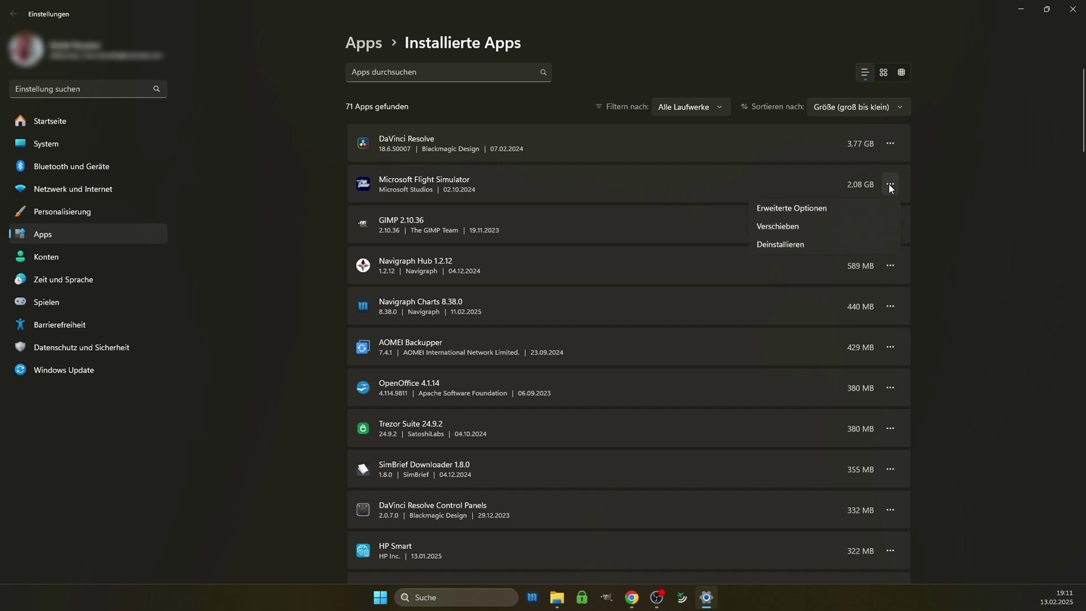
click(775, 242)
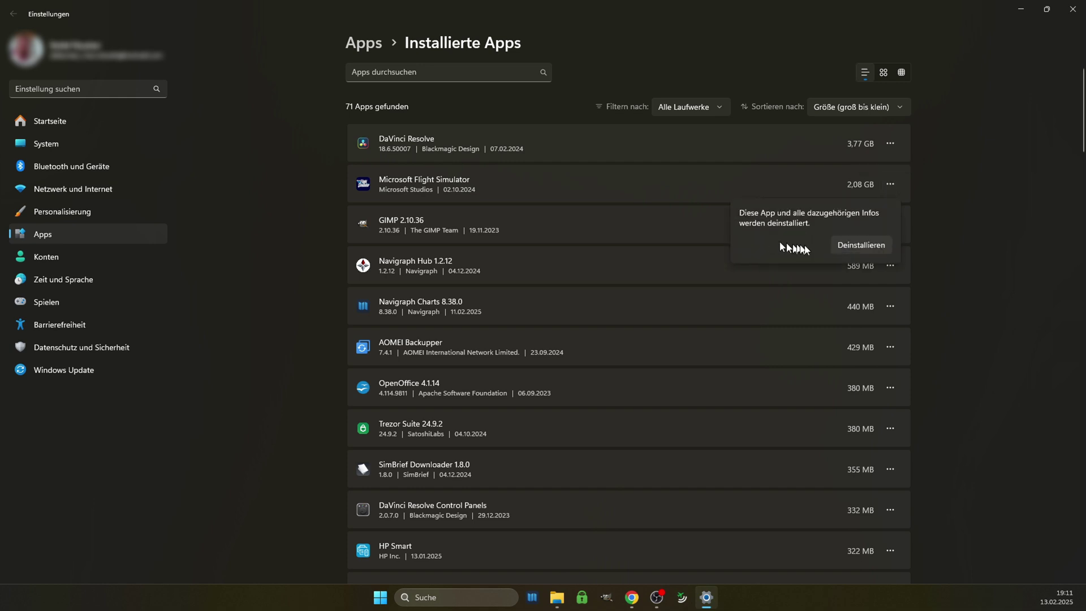
click(854, 250)
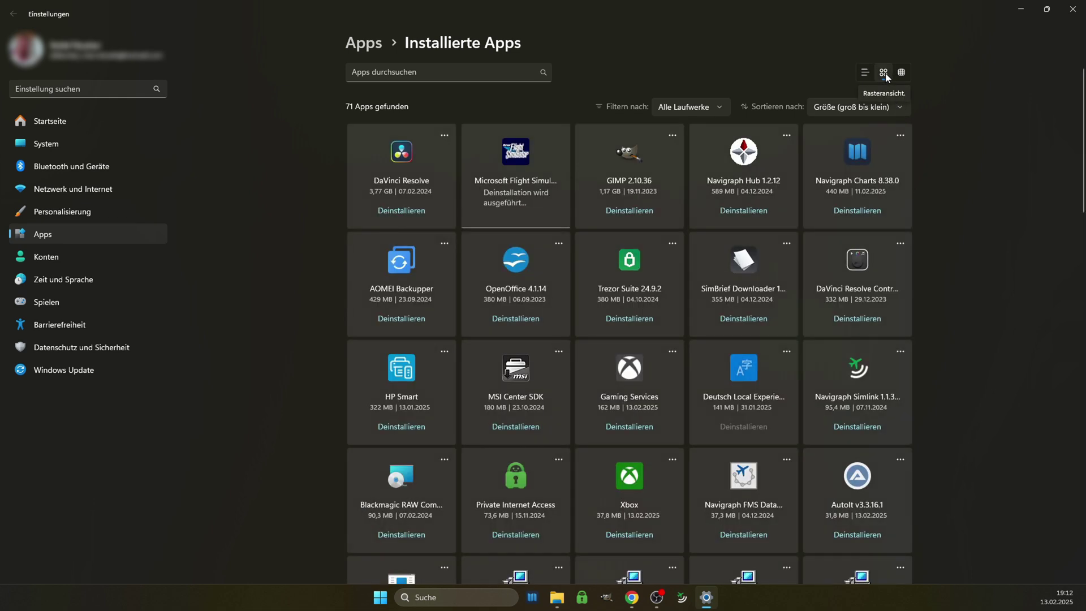
- Compare the tile and grid views of the installed apps, return to the list view and look through the remaining apps
click(903, 73)
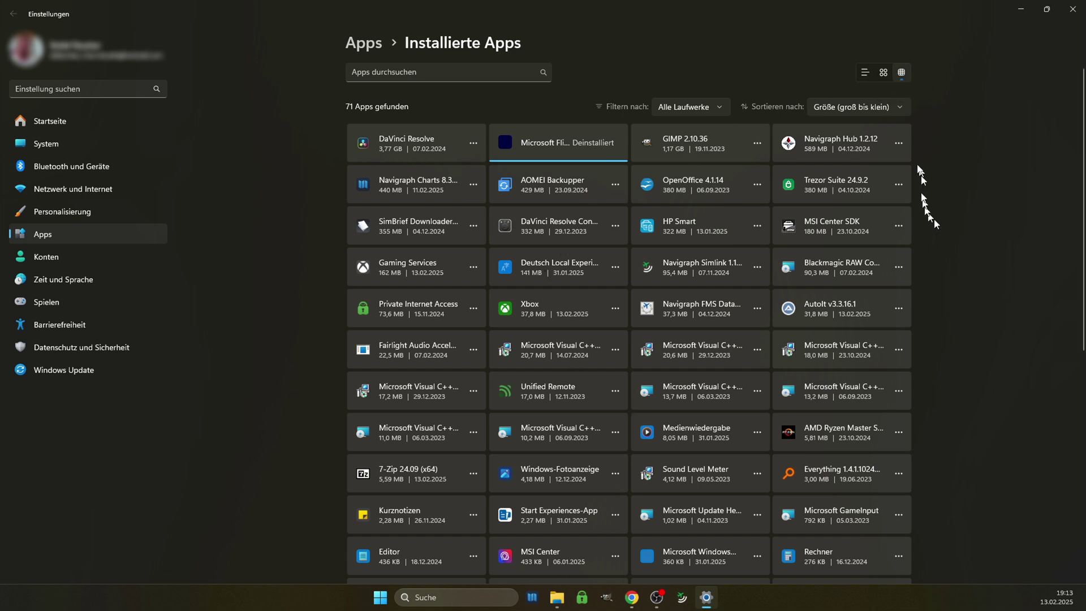
click(883, 73)
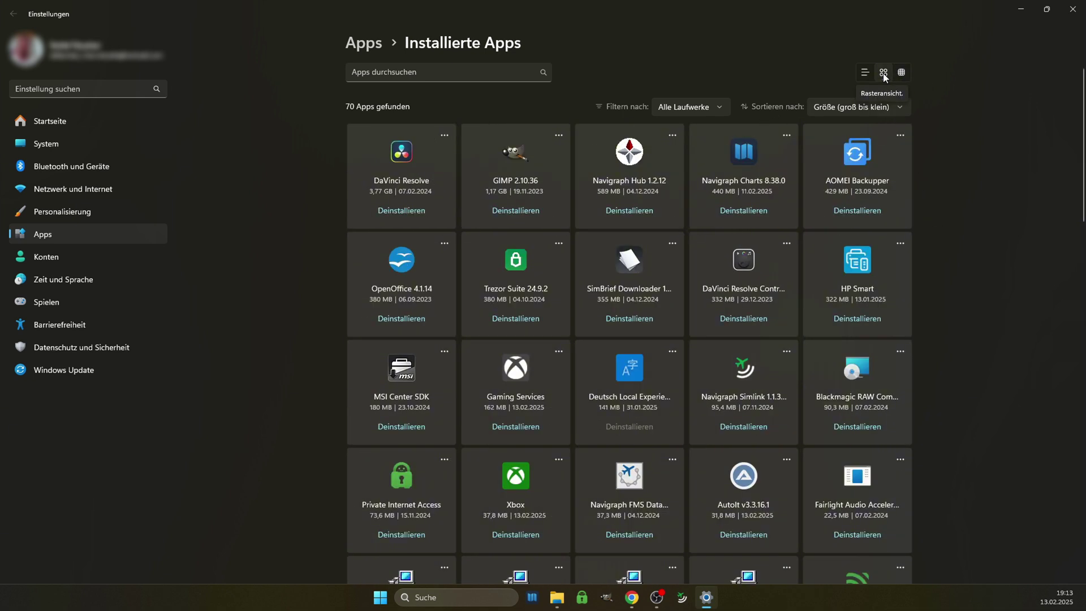
click(870, 73)
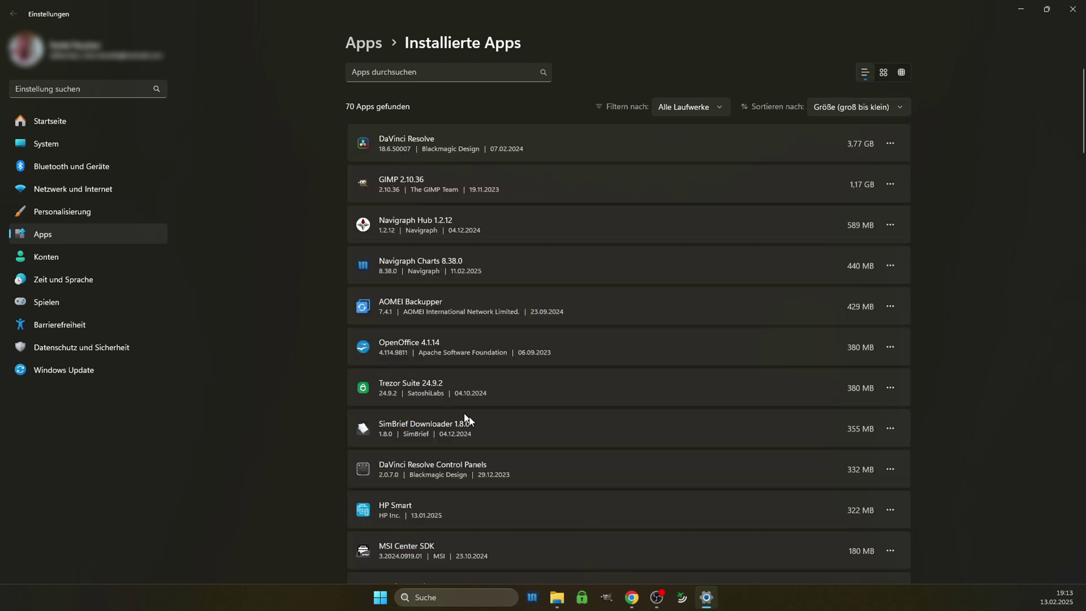
scroll(469, 419, down, 4)
scroll(469, 421, down, 1)
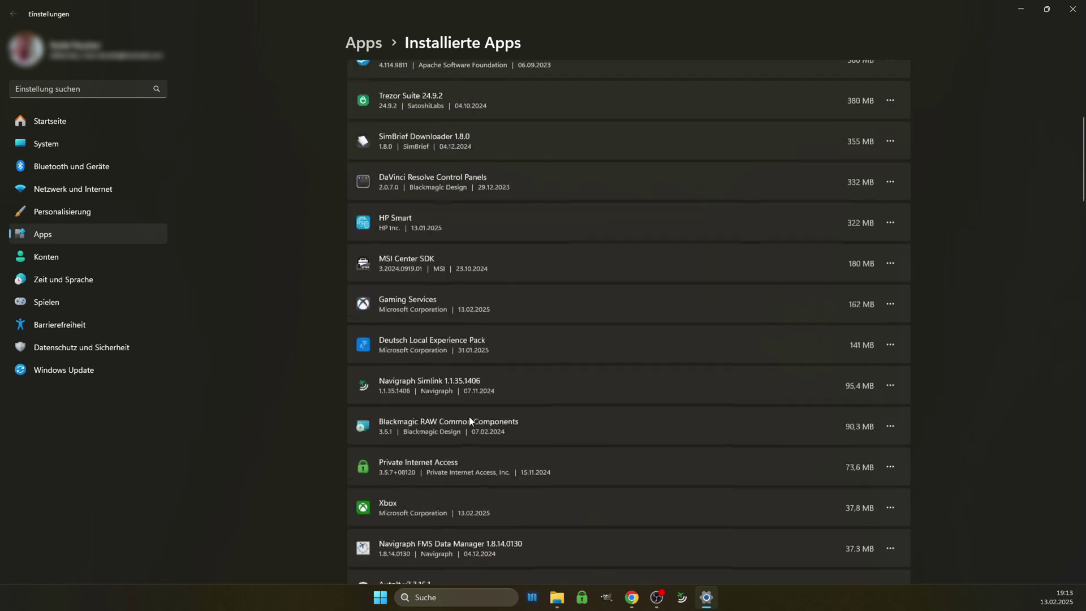
scroll(469, 419, up, 6)
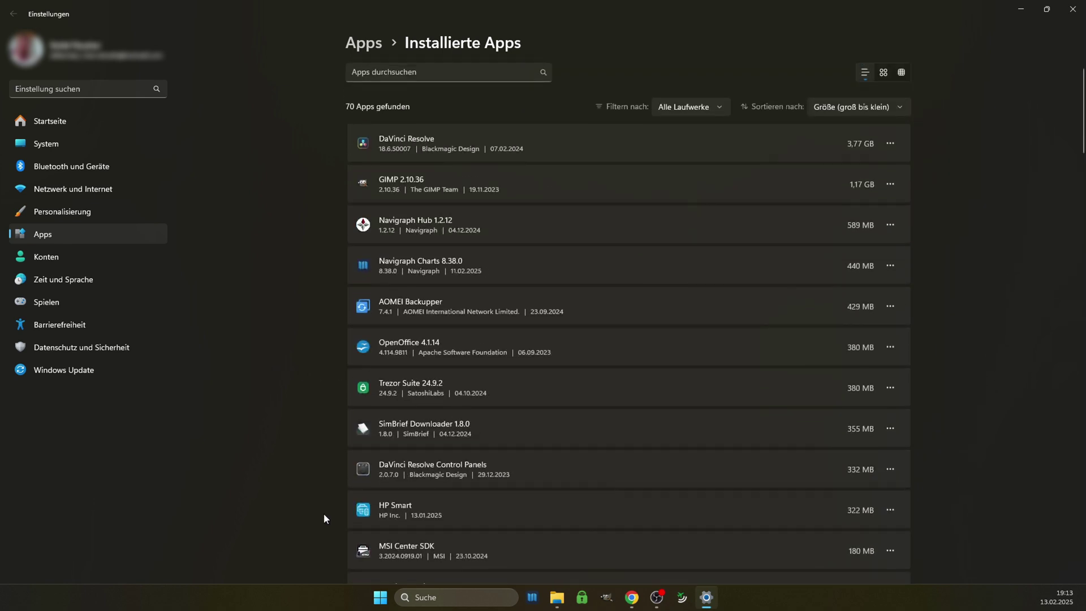
- Check drive C's free space in the This PC window and the recycle bin's contents, minimizing Settings and both Explorer windows
click(558, 604)
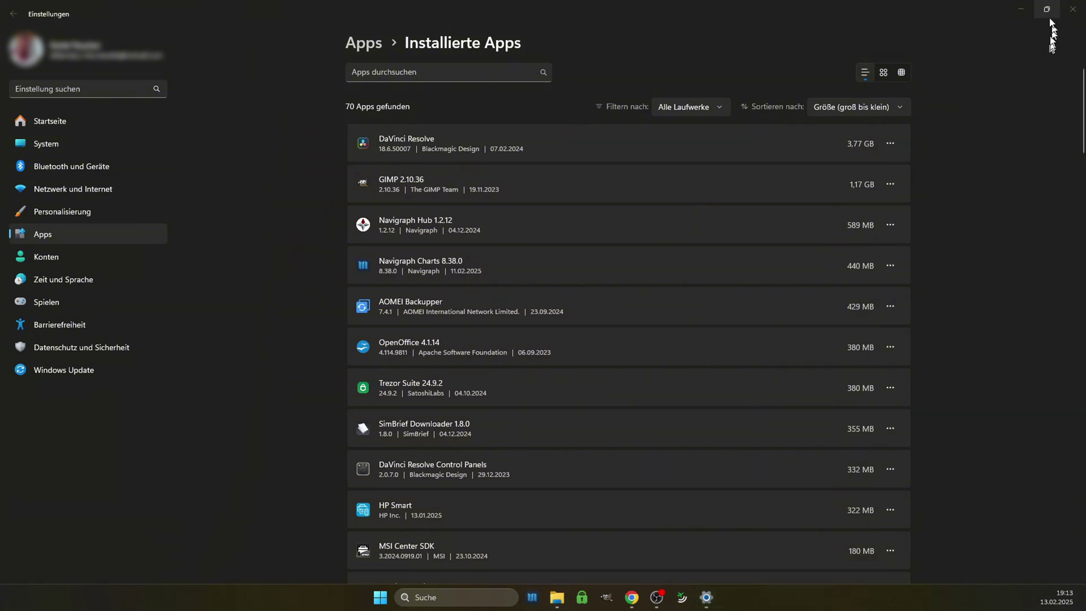
click(1020, 10)
mouse_move(559, 598)
click(586, 559)
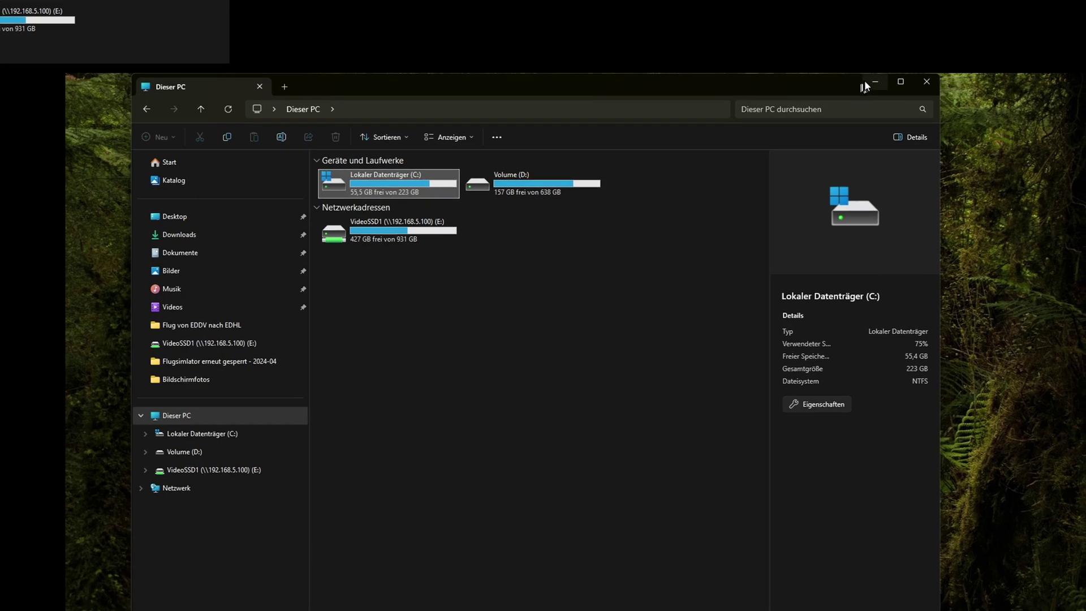
click(877, 89)
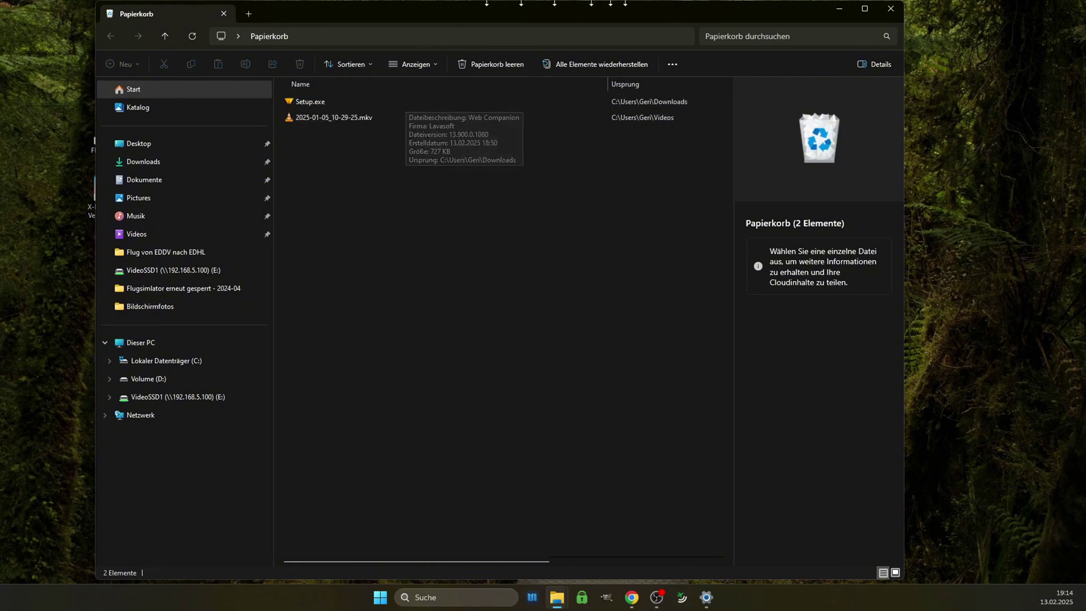
click(839, 10)
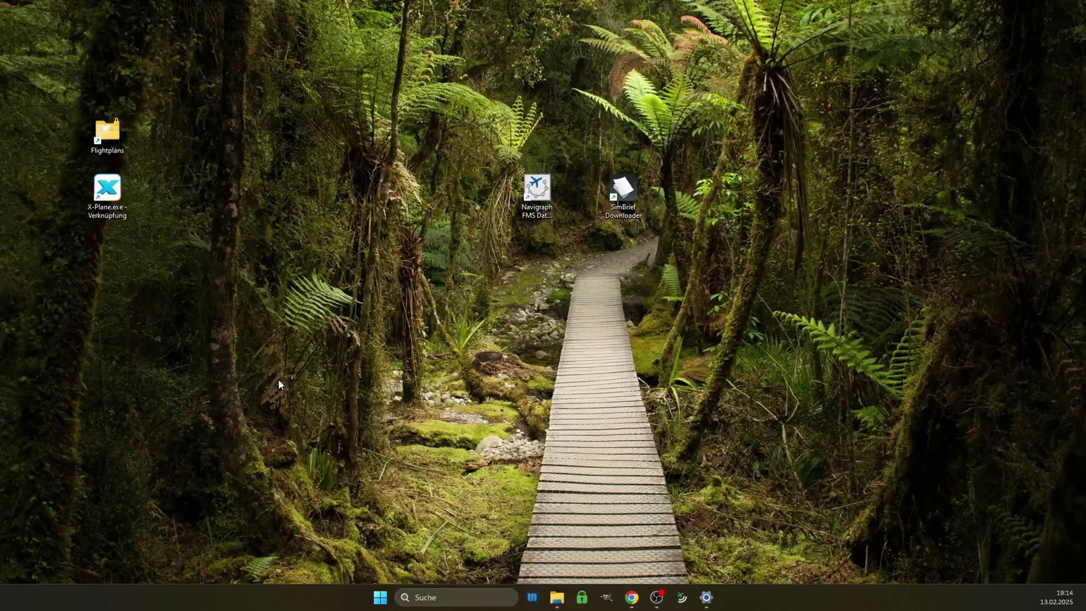
- Return to the installed apps in Settings and filter the list by "xbox"
click(707, 598)
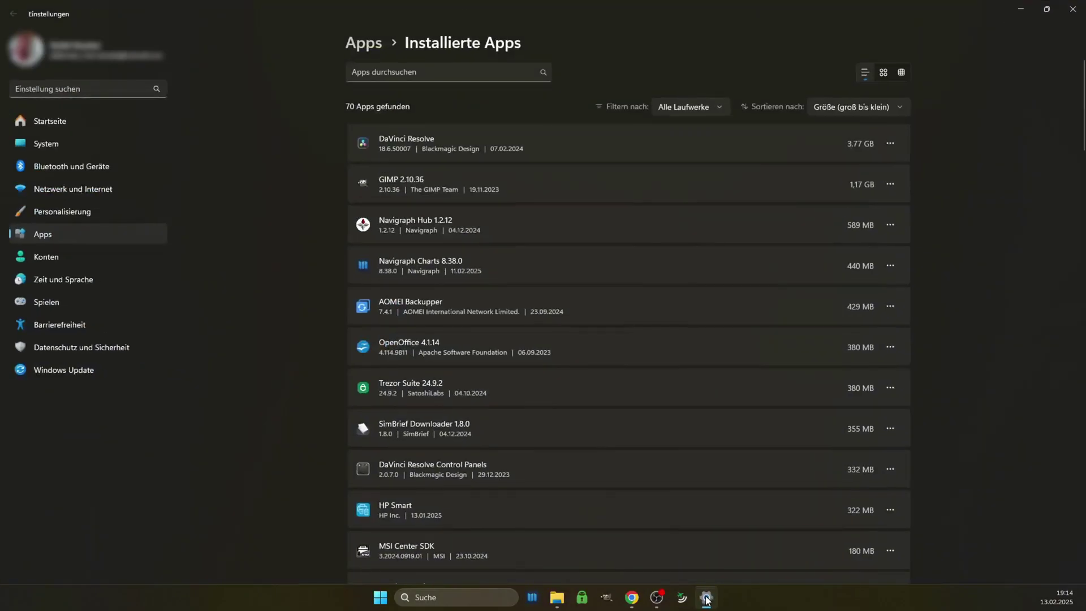
click(706, 598)
click(707, 598)
scroll(650, 511, down, 4)
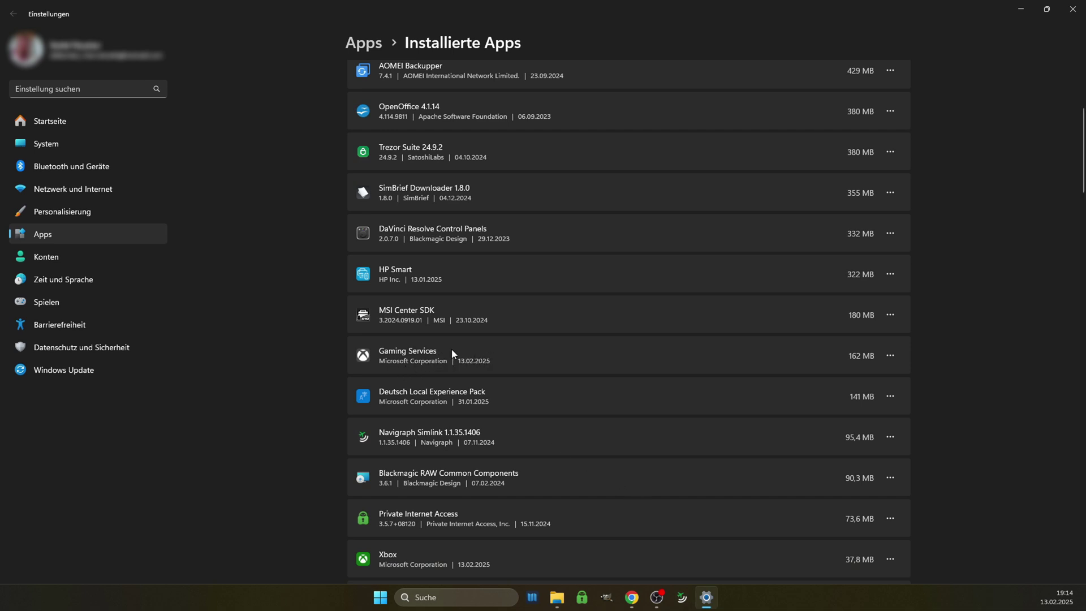
scroll(451, 348, up, 5)
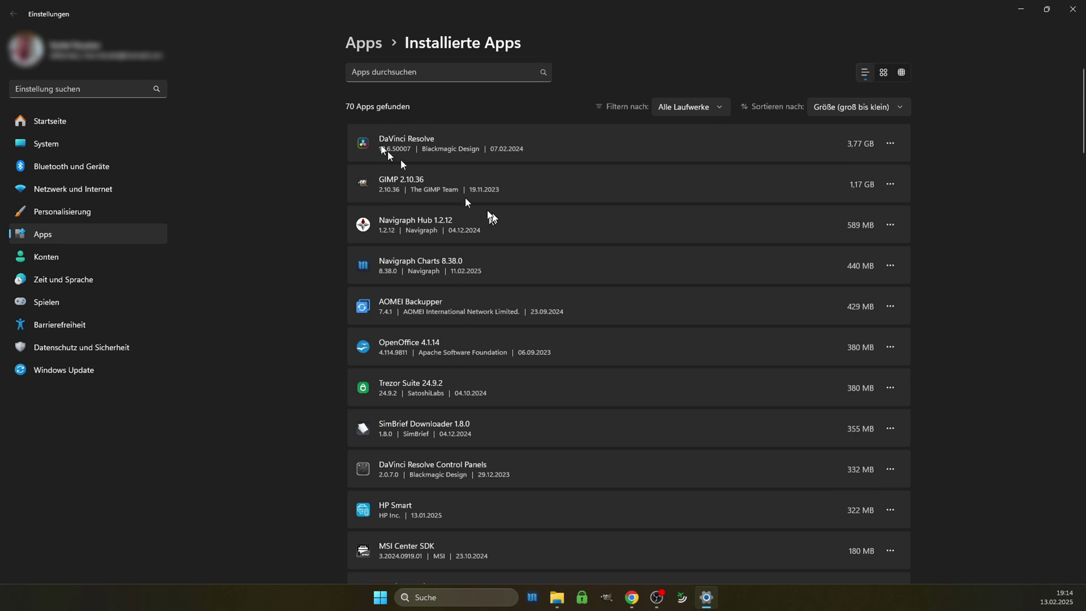
click(401, 72)
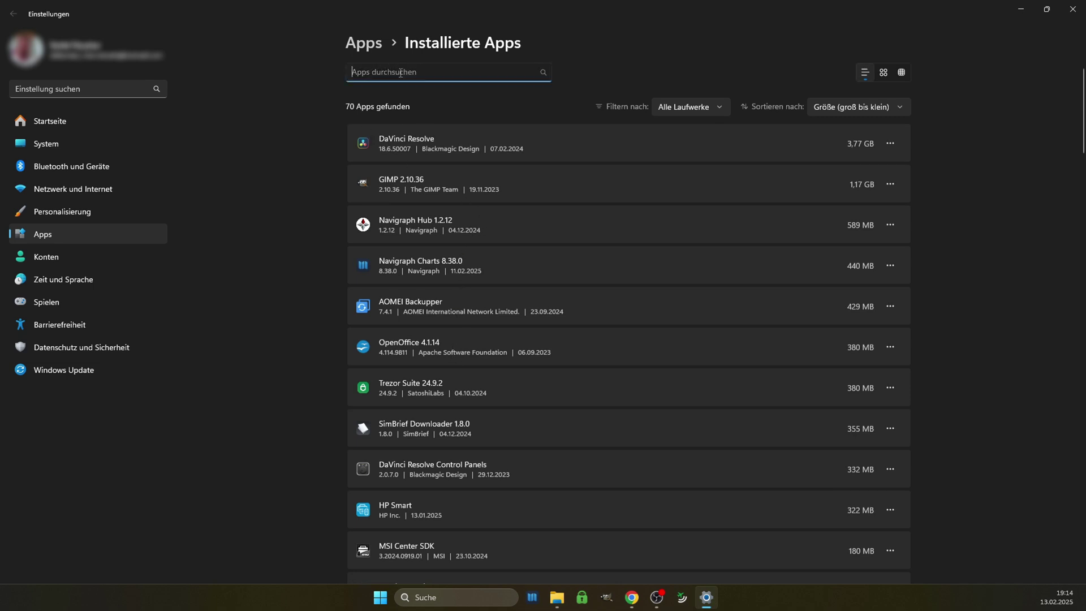
text(xbox)
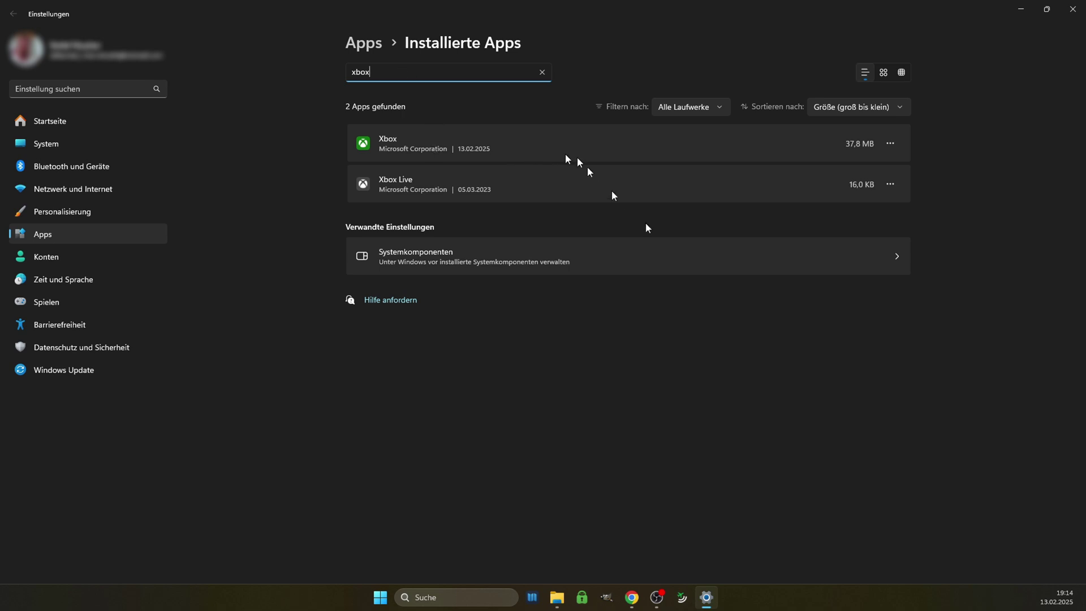
- Uninstall the Xbox app and confirm its removal
click(890, 145)
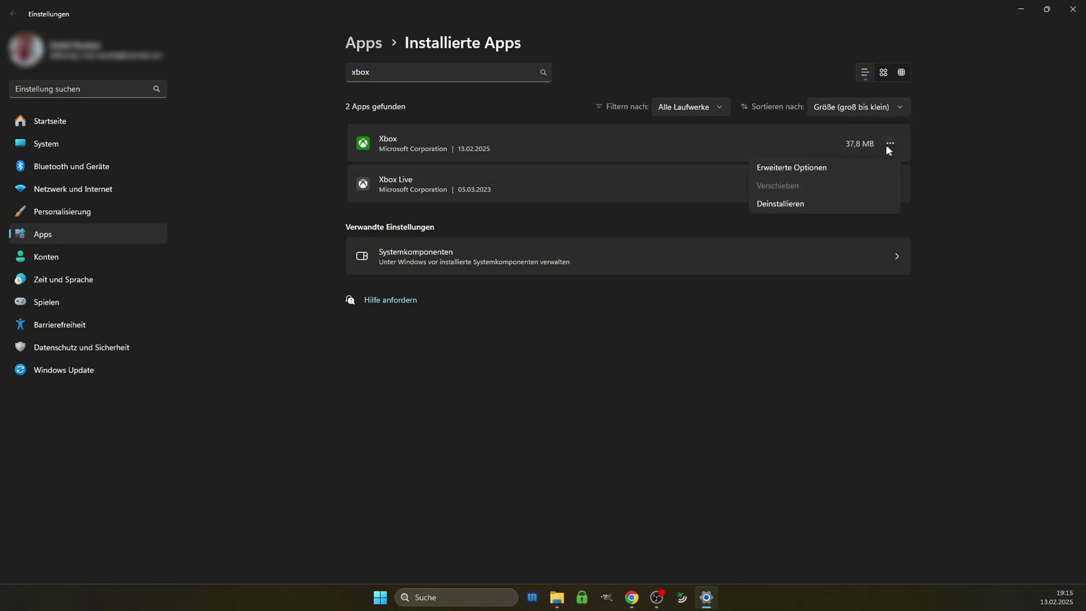
click(787, 203)
click(840, 205)
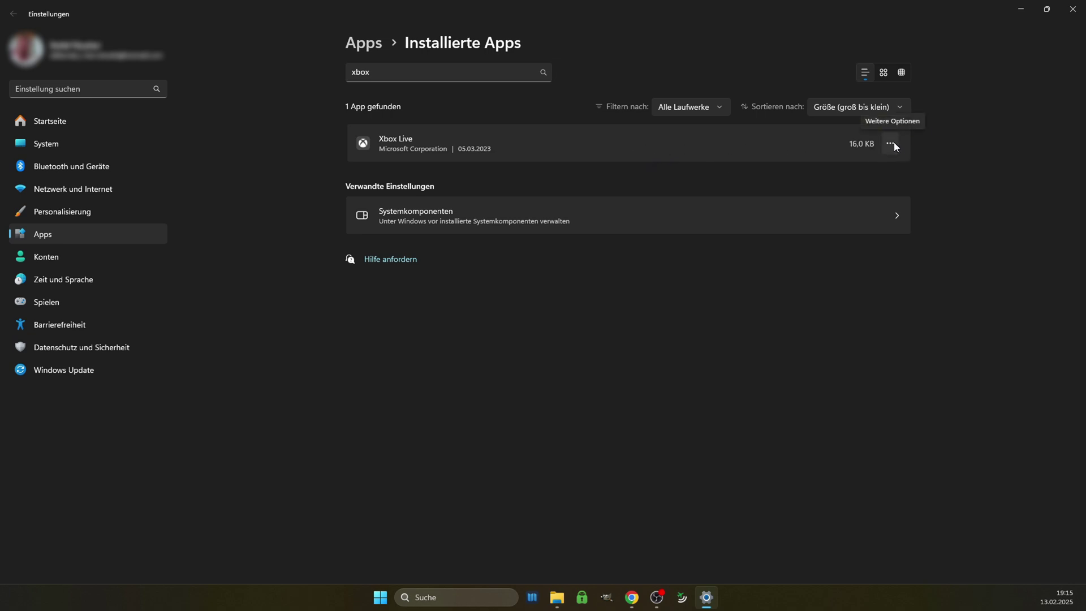
- Uninstall Xbox Live and confirm its removal
click(892, 145)
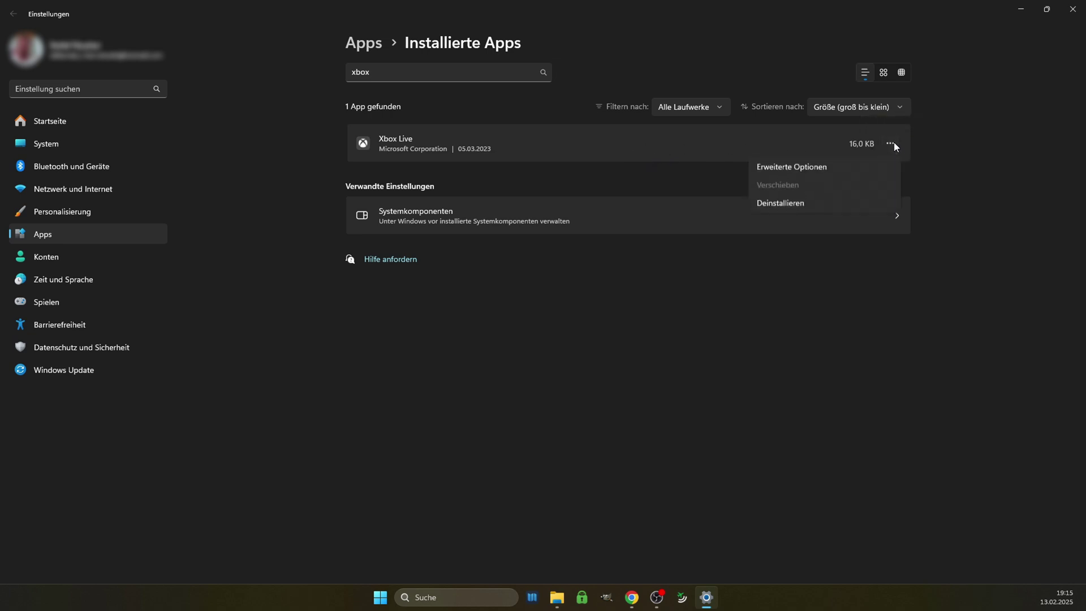
click(791, 207)
click(850, 204)
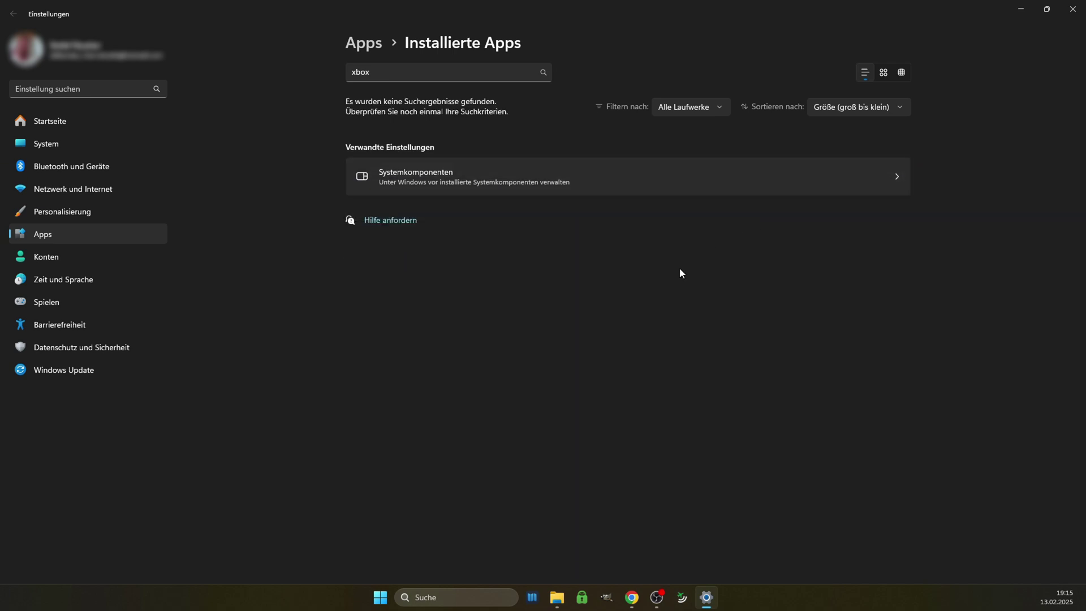
- Open the system components and search them for "flug", "fligh" and "msfs", clearing the search at the end
click(893, 180)
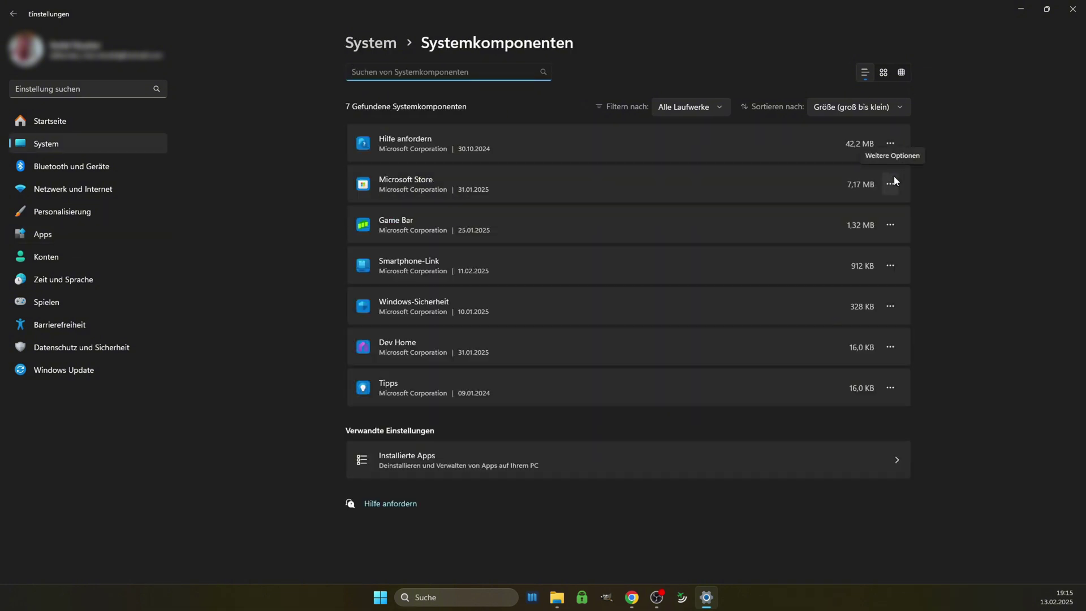
text(flug)
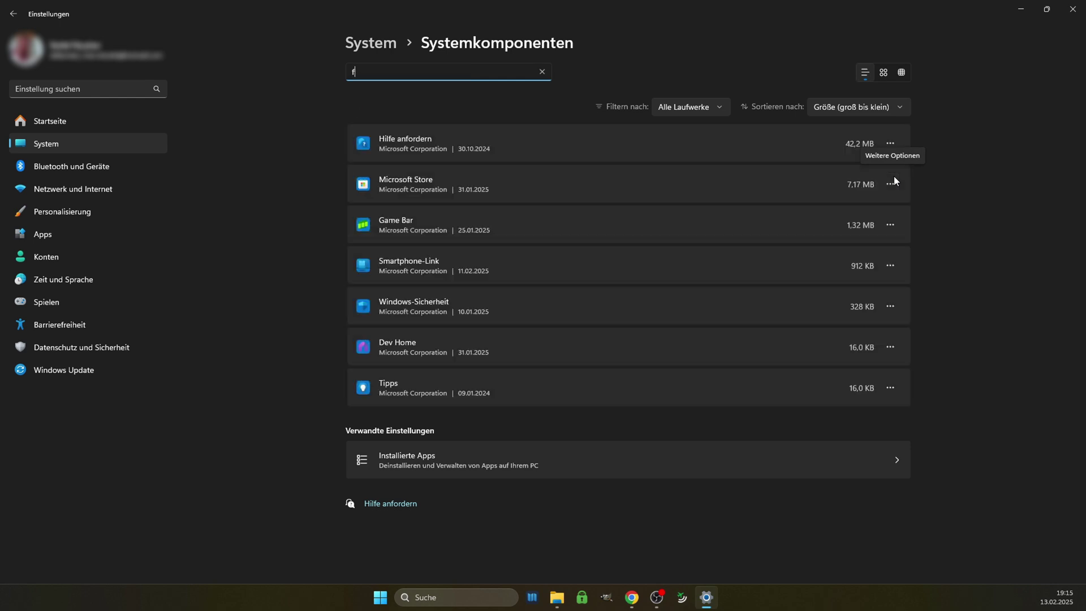
key(BackSpace)
key(BackSpace)
key(BackSpace)
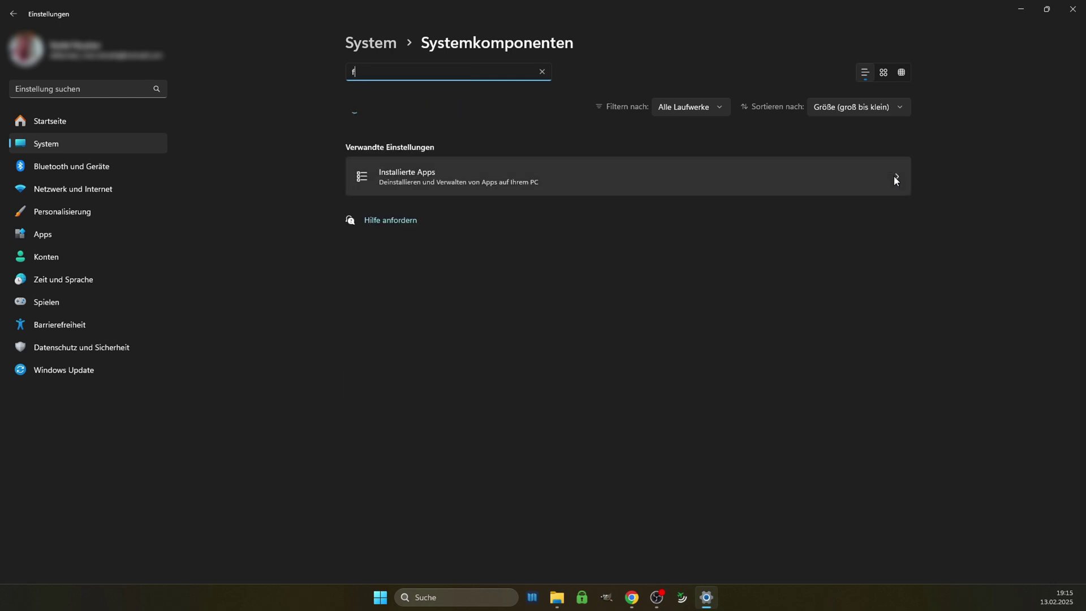
text(ligh)
key(BackSpace)
key(BackSpace)
key(BackSpace)
key(BackSpace)
key(BackSpace)
text(msfs)
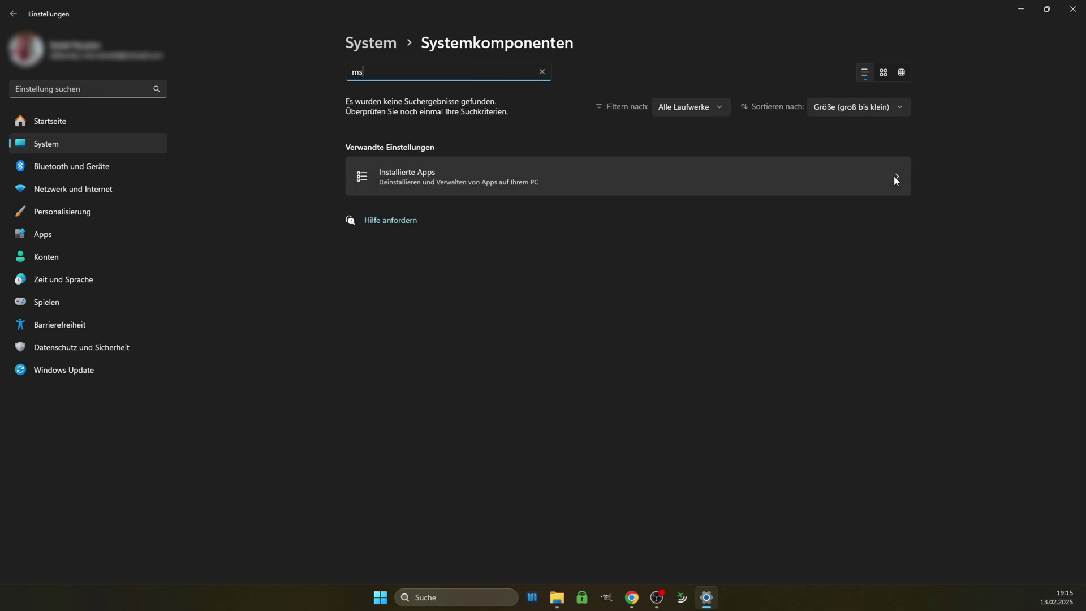
key(BackSpace)
key(BackSpace)
key(BackSpace)
key(BackSpace)
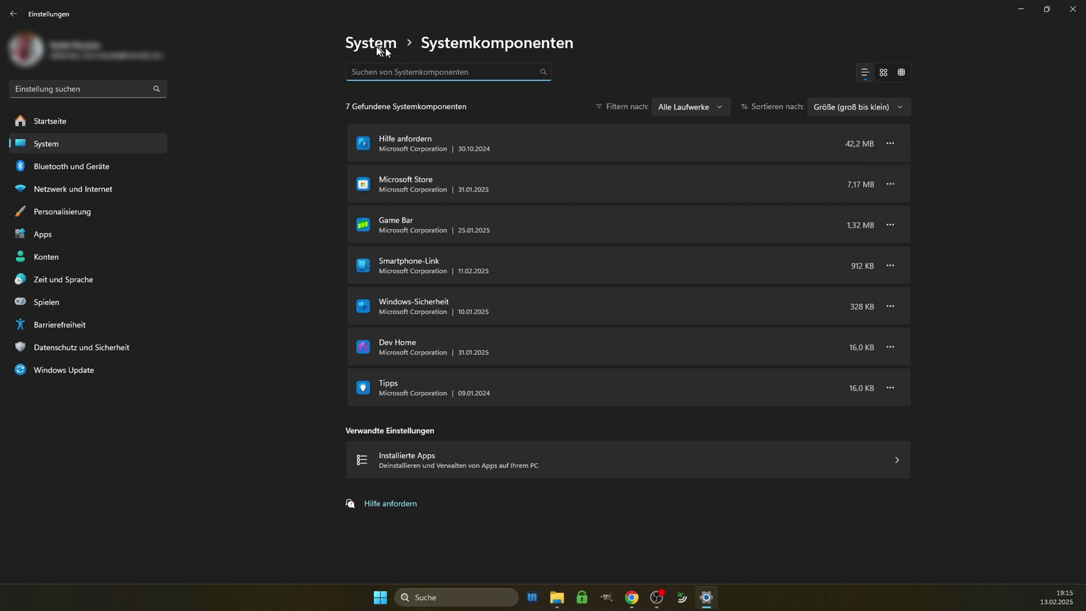
- Return to the installed apps list, search it for "flug", clear the search and minimize the Settings window
click(13, 13)
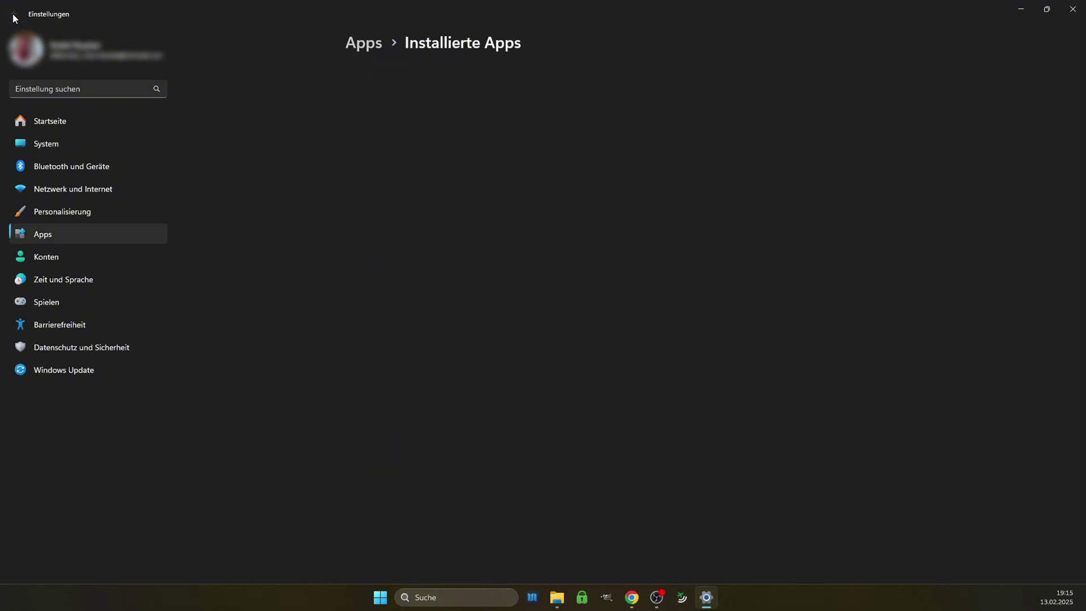
text(f)
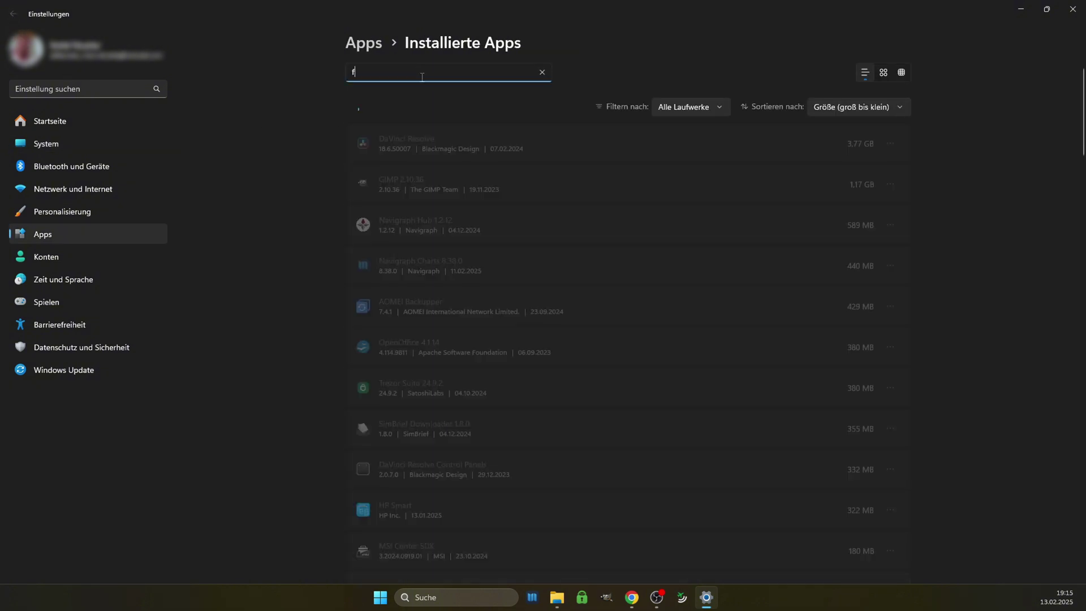
text(lug)
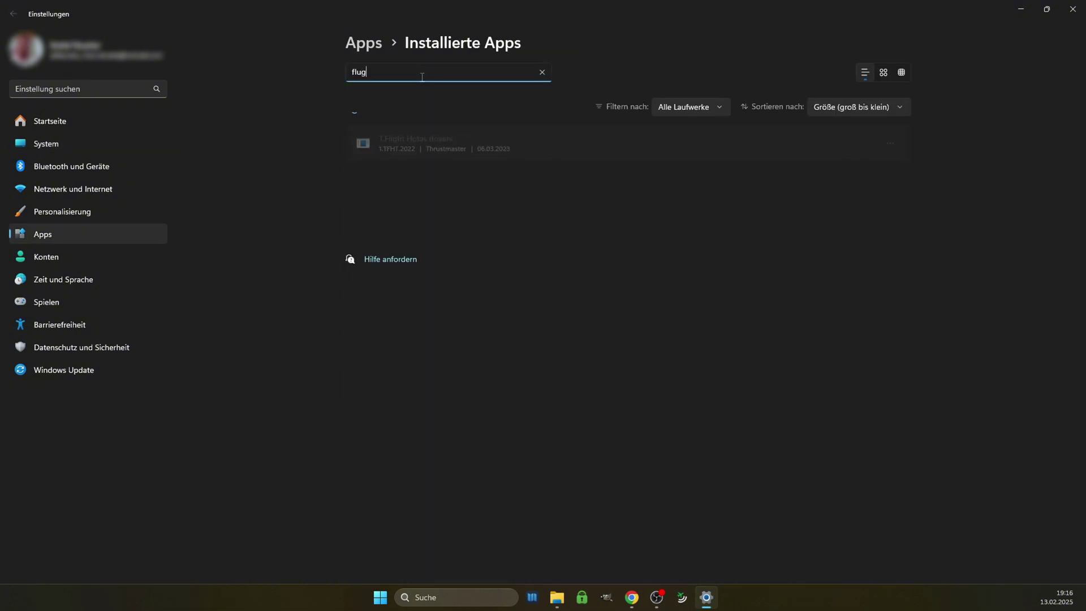
key(BackSpace)
key(BackSpace)
key(BackSpace)
key(BackSpace)
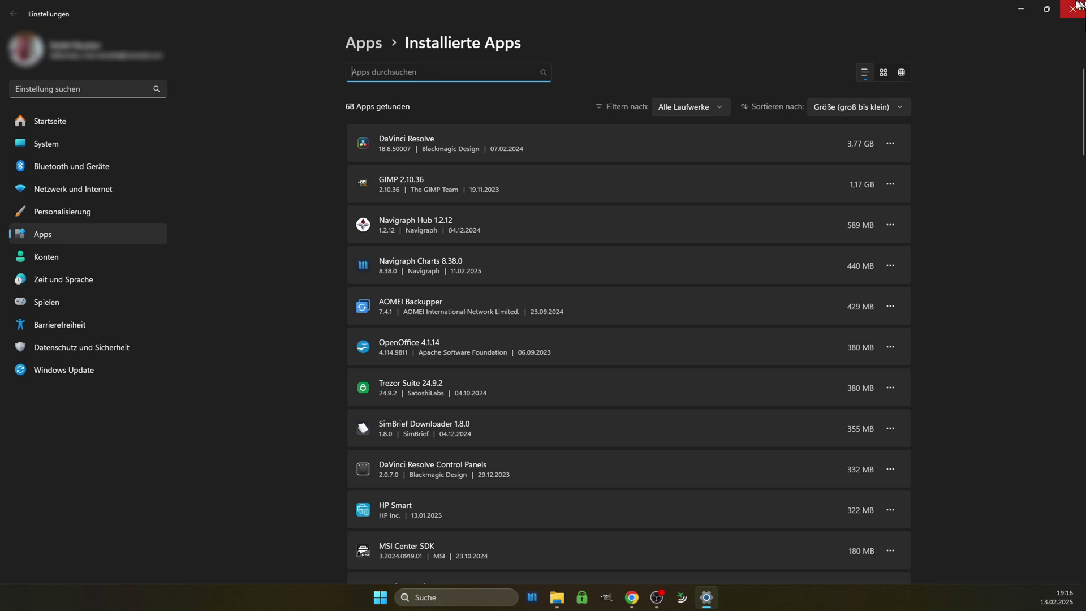
click(1022, 10)
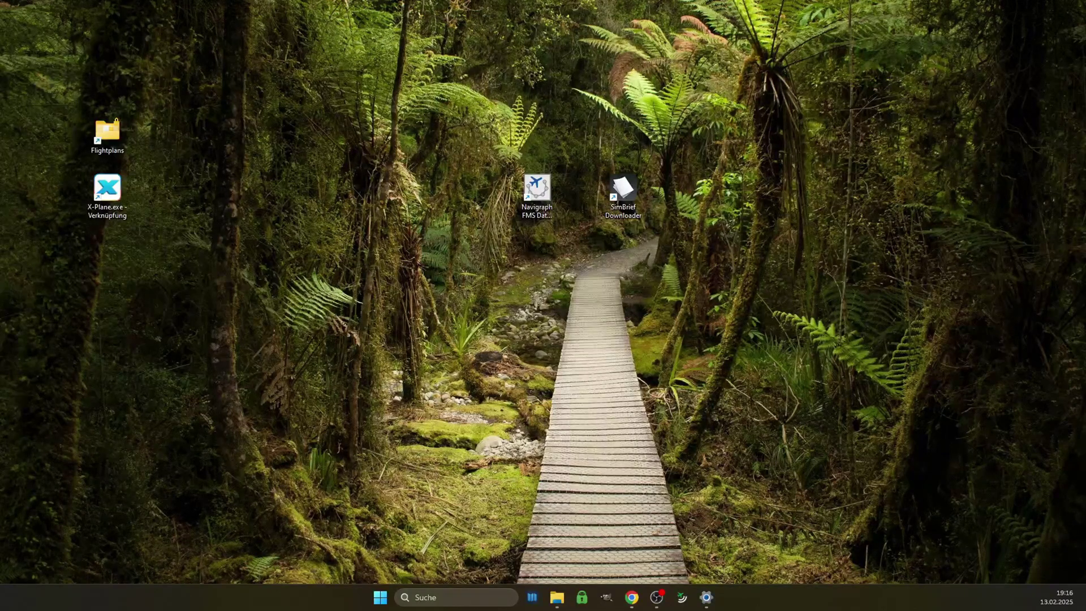
- Place the Microsoft Flight Simulator shortcut on the desktop and inspect its properties, including the advanced shortcut settings
drag(639, 315, 630, 318)
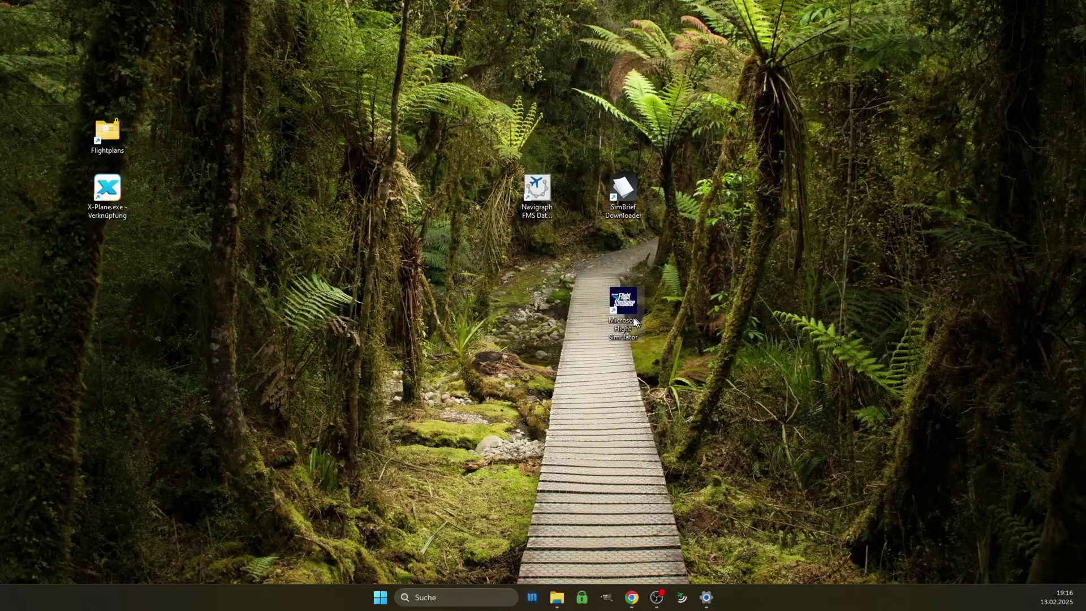
right_click(630, 308)
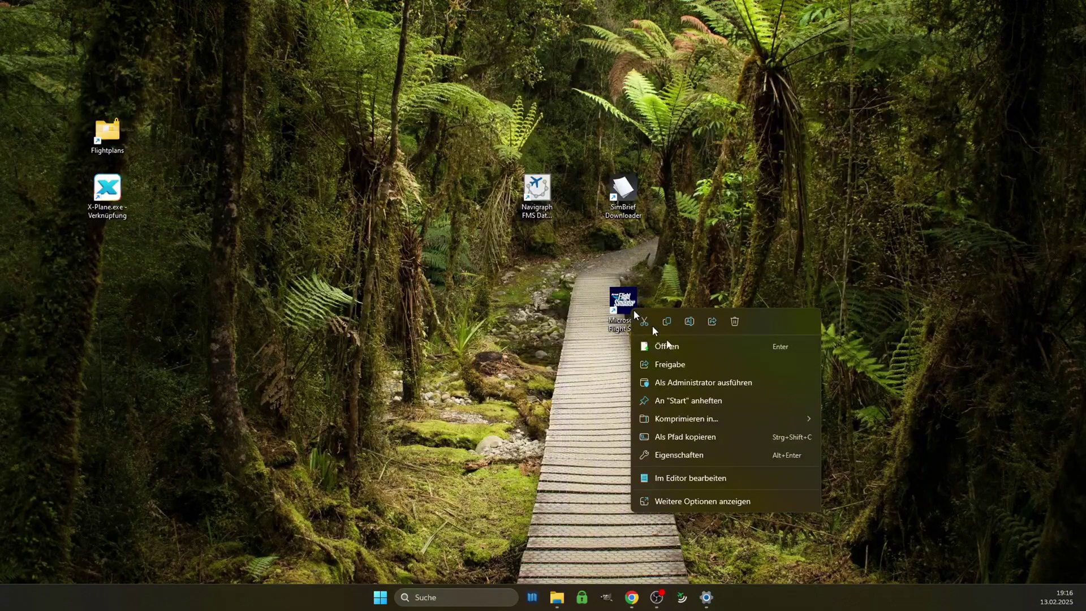
click(697, 454)
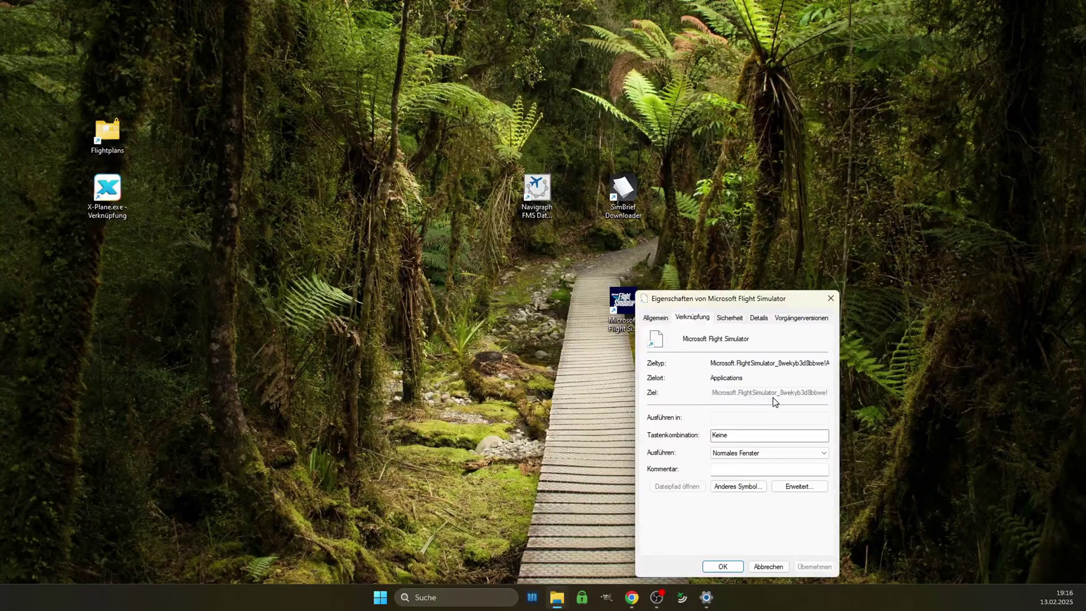
click(797, 486)
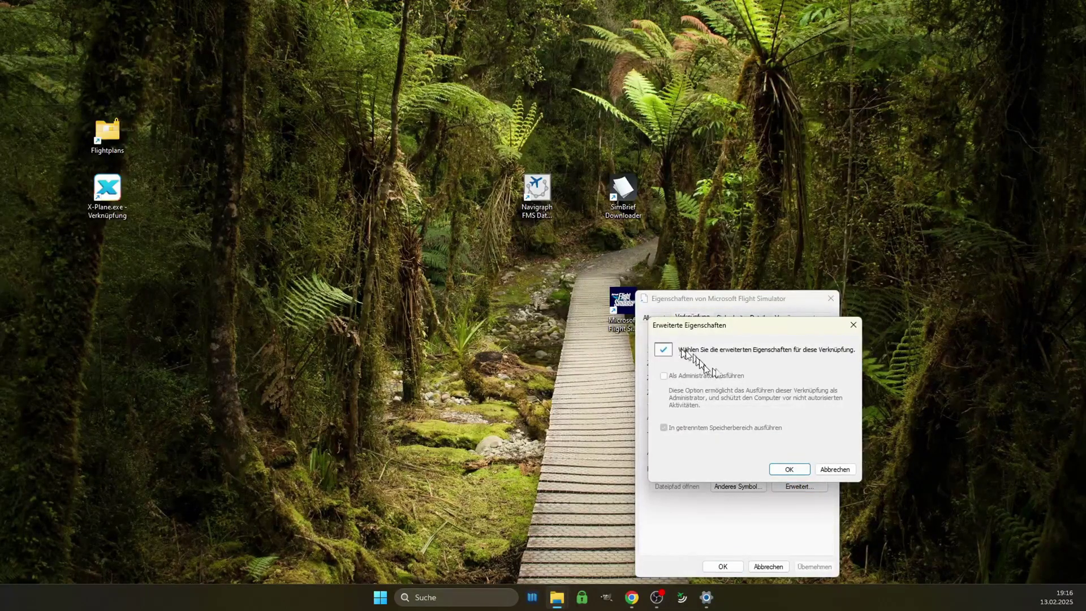
click(827, 469)
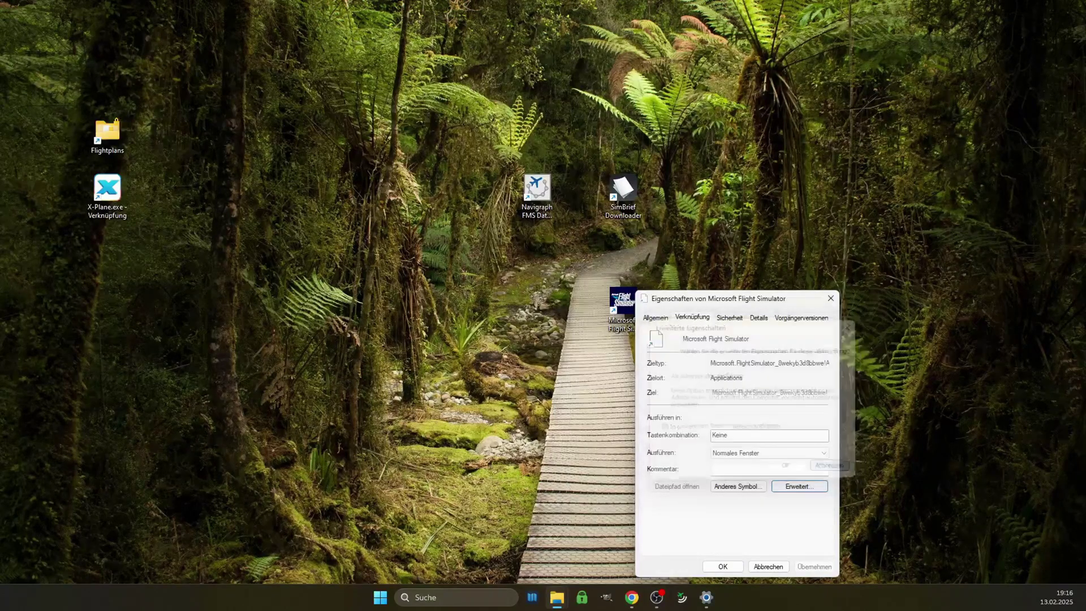
- Review the general information and file details of the Microsoft Flight Simulator shortcut, and close its properties without changes
drag(734, 378, 833, 361)
click(656, 318)
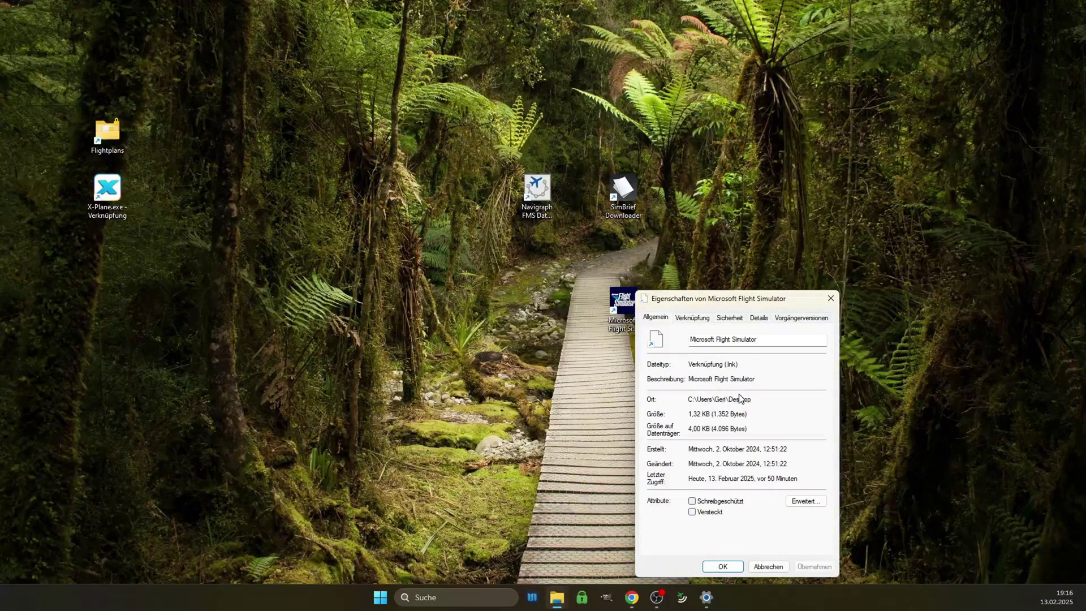
click(759, 319)
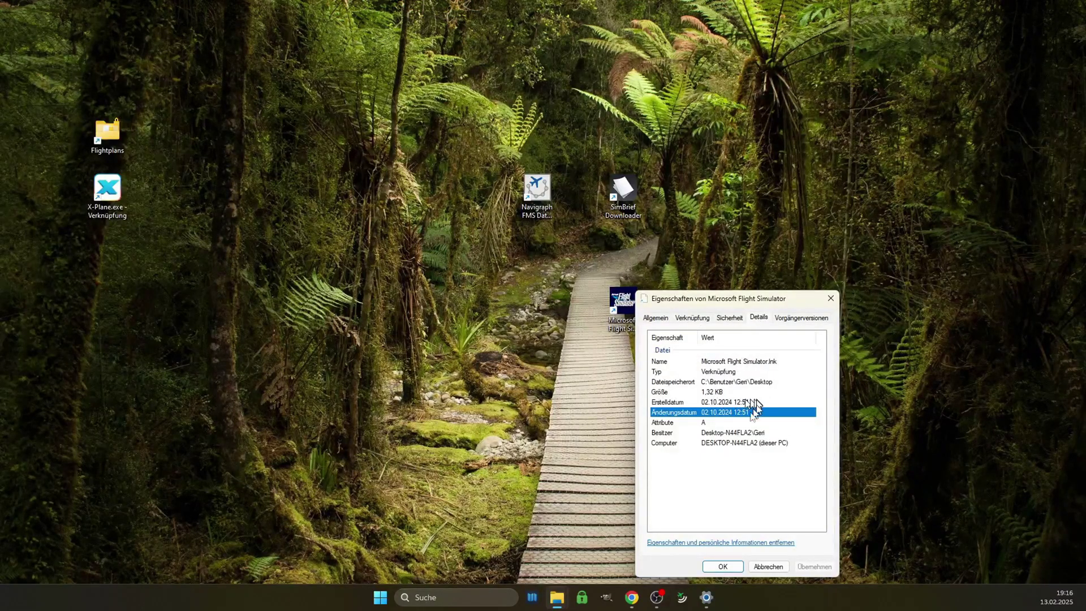
click(768, 567)
- Switch to the Dieser PC window in File Explorer and look inside XboxGames\GameSave\pgs on drive C
mouse_move(559, 604)
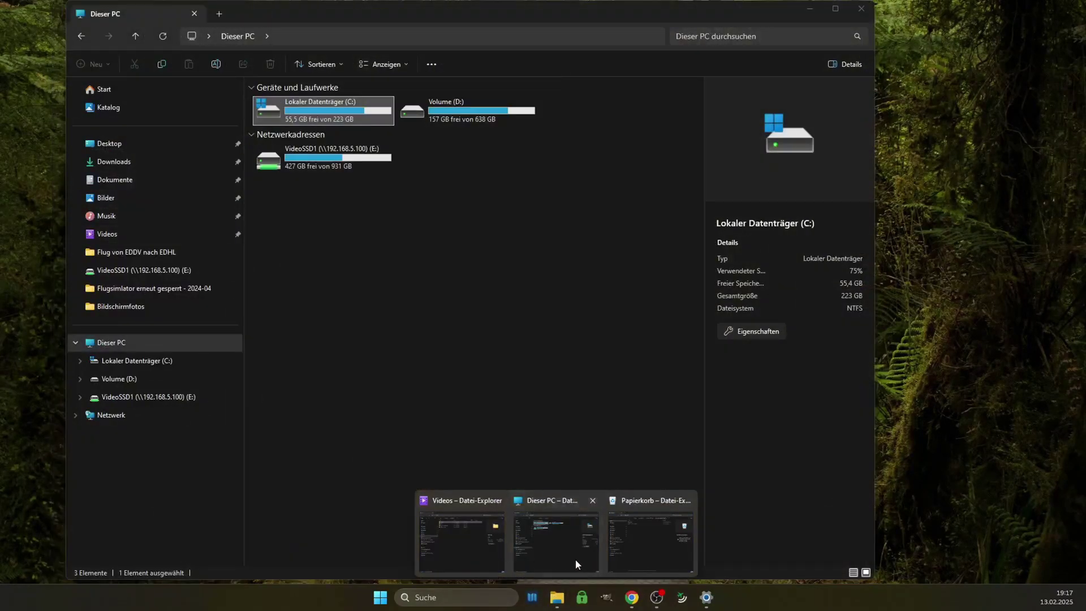
click(575, 559)
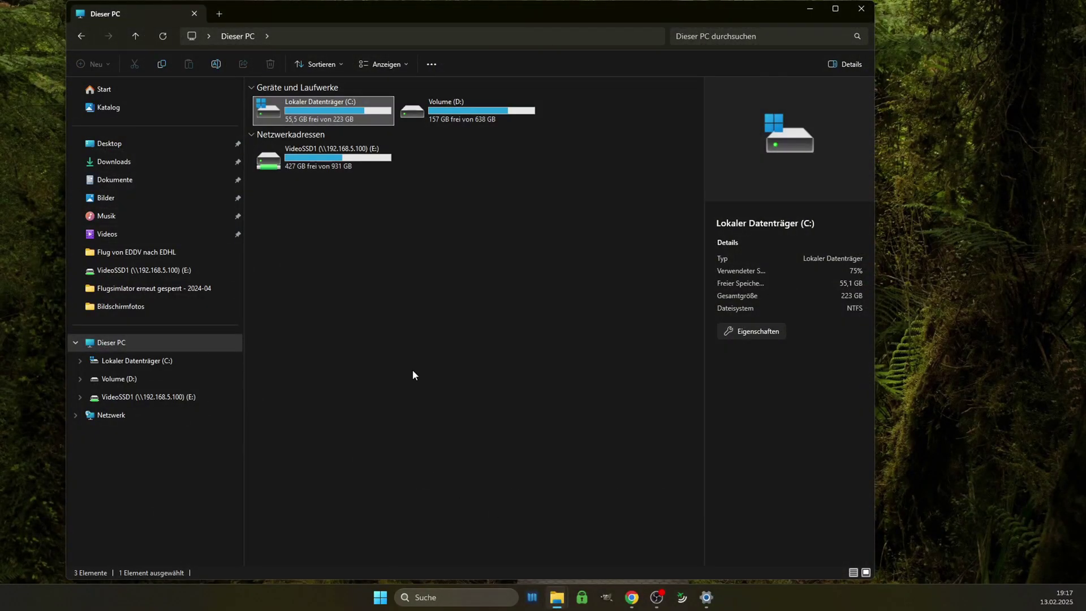
double_click(307, 106)
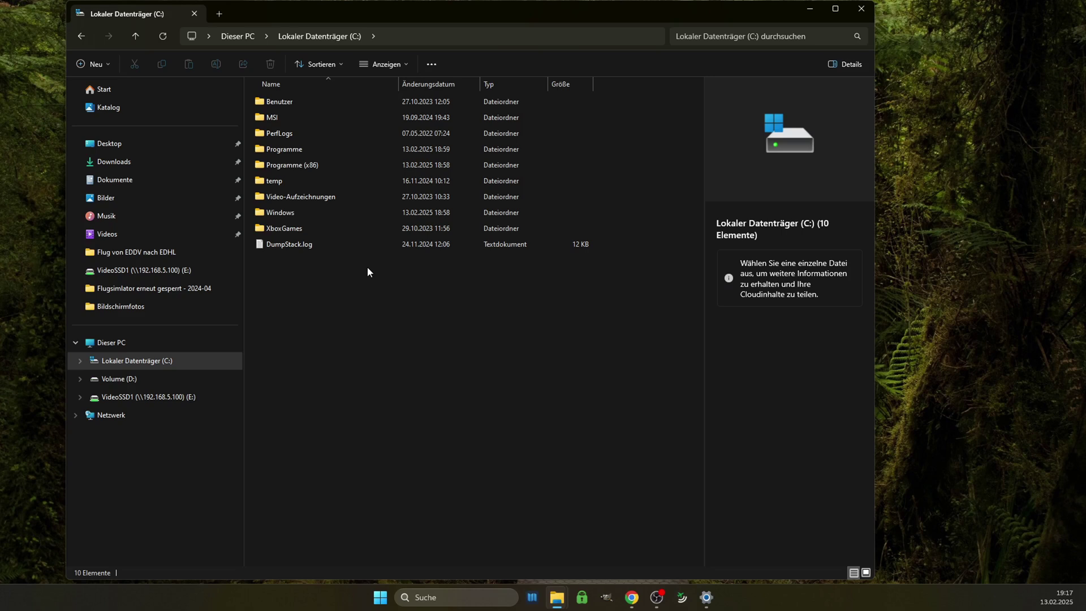
double_click(261, 228)
click(258, 104)
double_click(258, 104)
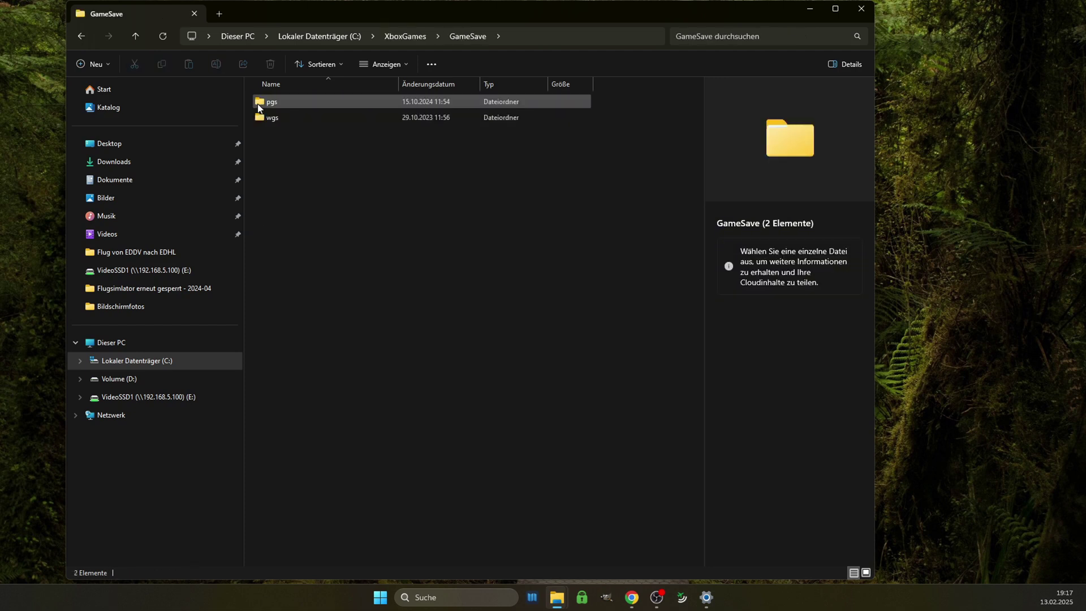
double_click(258, 103)
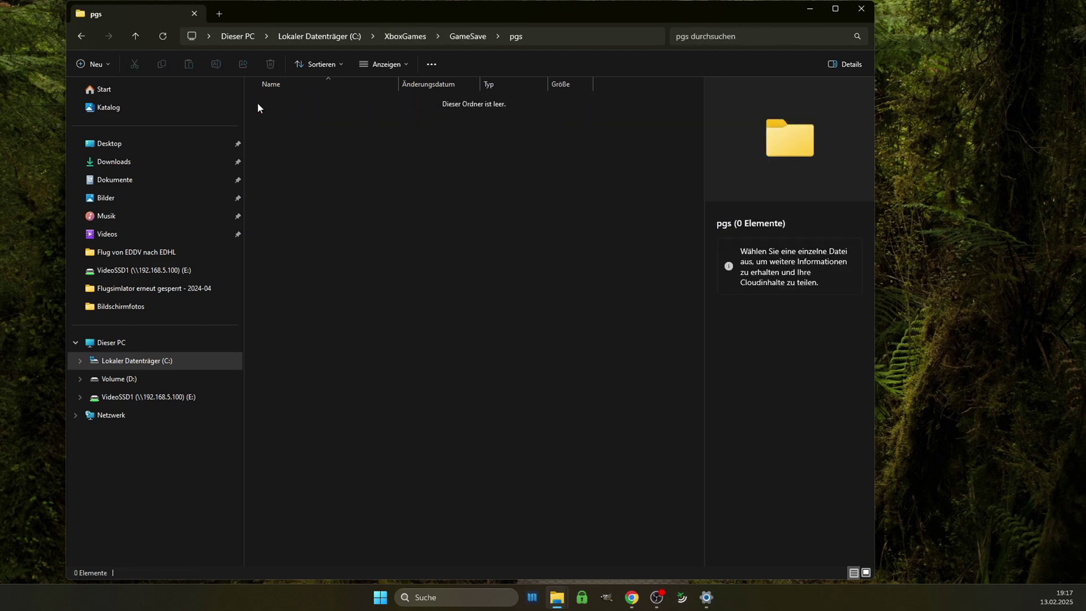
- Go back to drive C, check the XboxGames folder's properties and delete the folder
key(alt+Left)
key(alt+Left)
key(alt+Left)
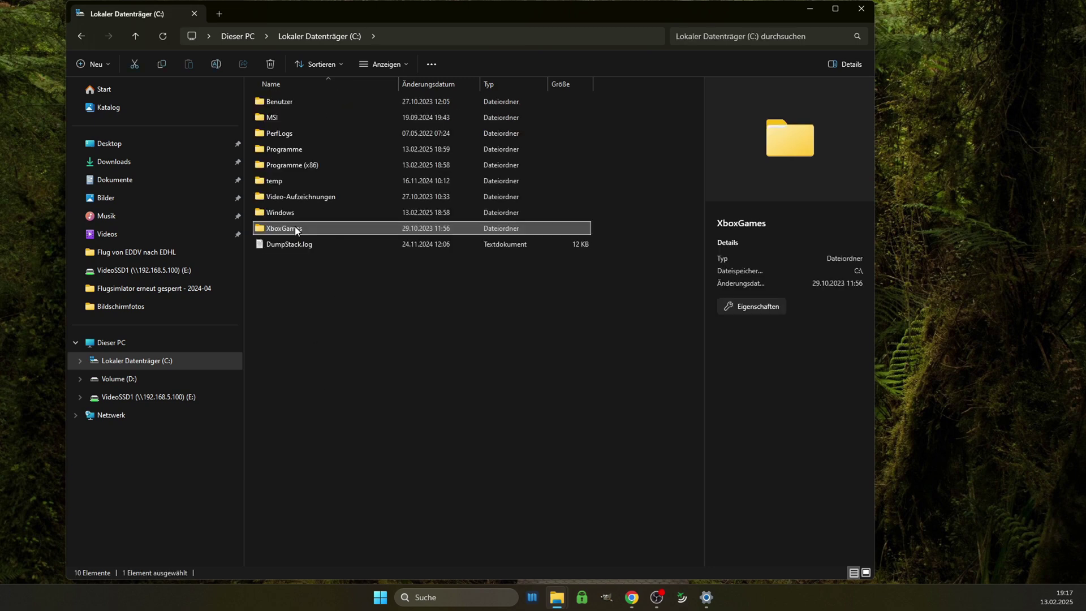
right_click(294, 226)
click(349, 391)
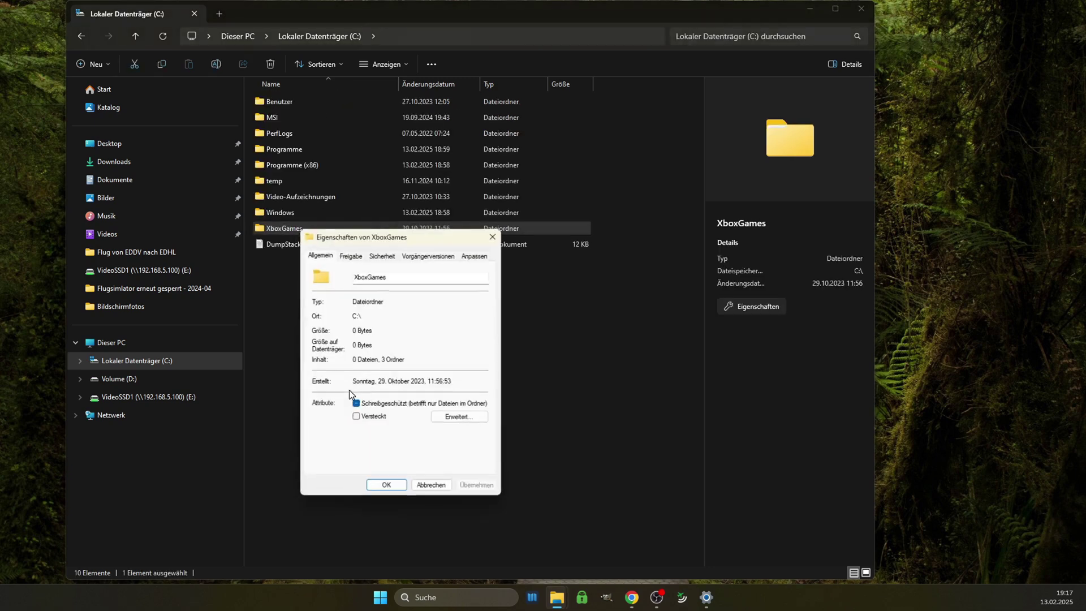
click(432, 488)
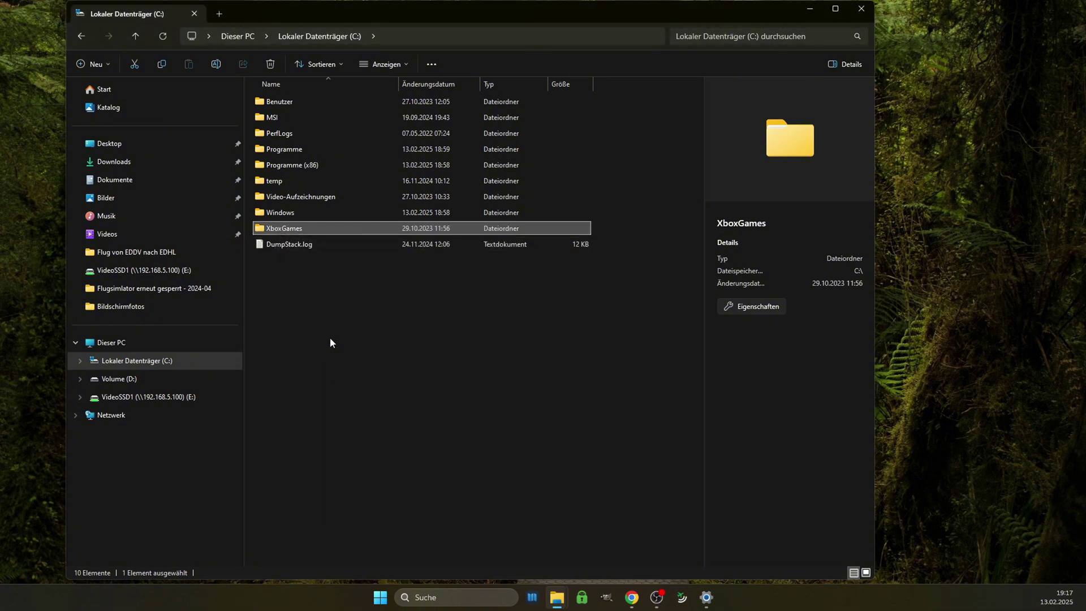
key(Delete)
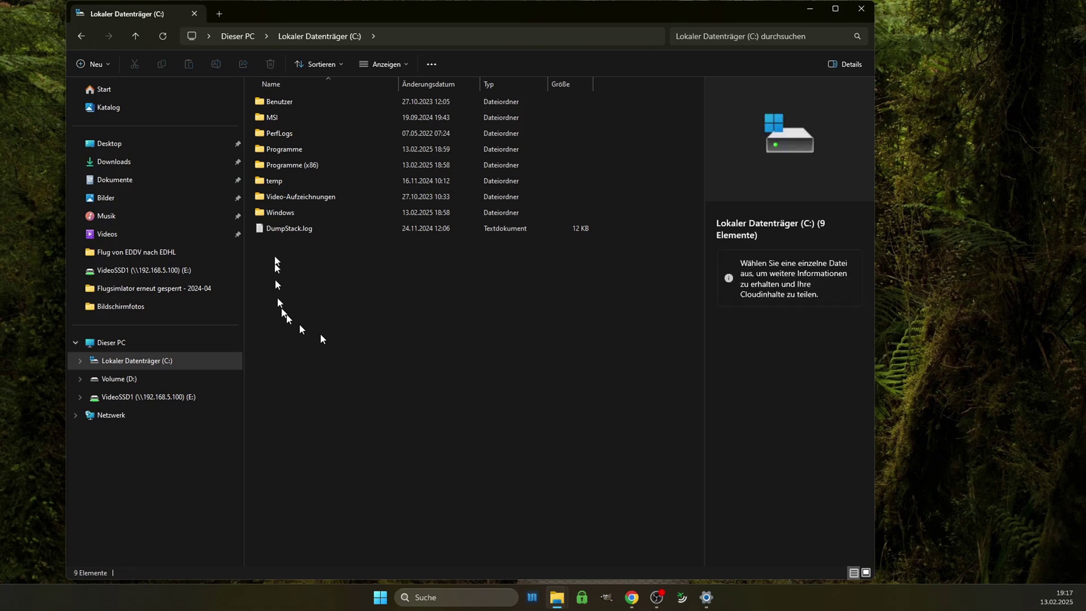
- Open Programme (x86) on drive C and check the contents of its Microsoft folder
click(258, 169)
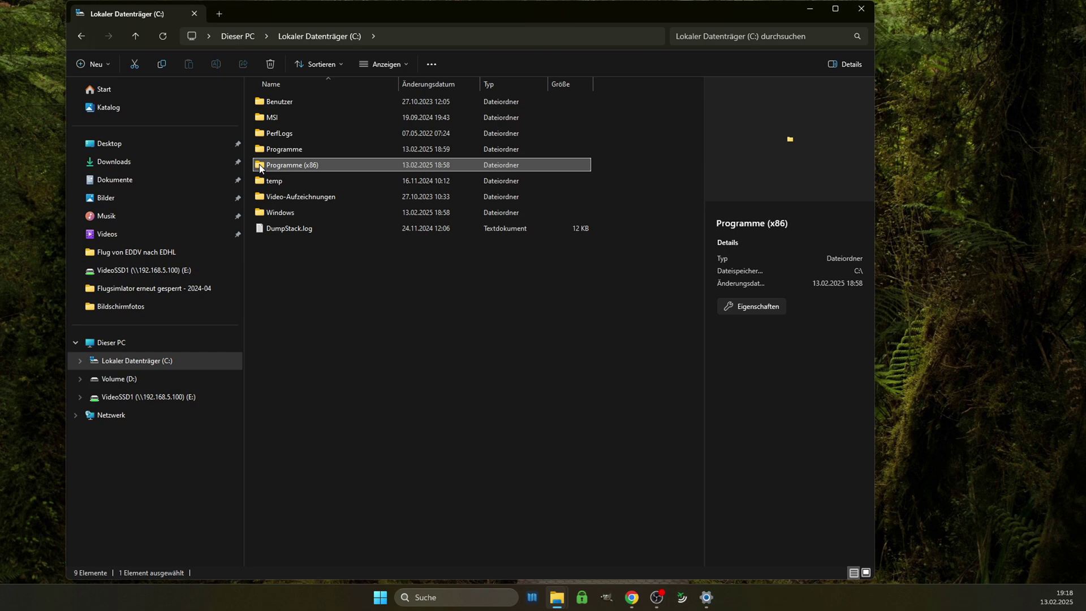
double_click(262, 169)
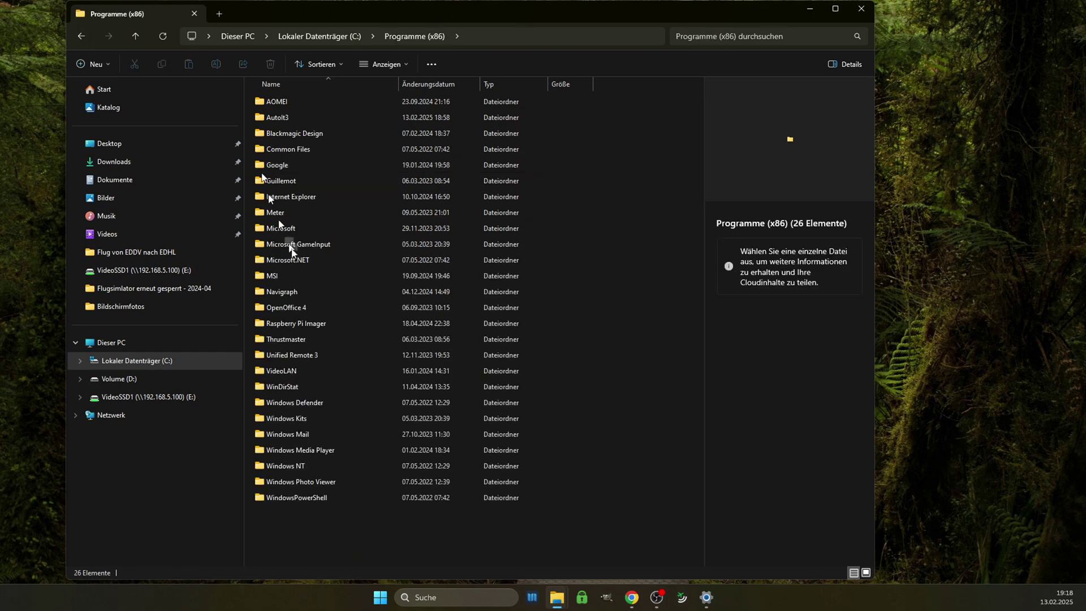
double_click(261, 232)
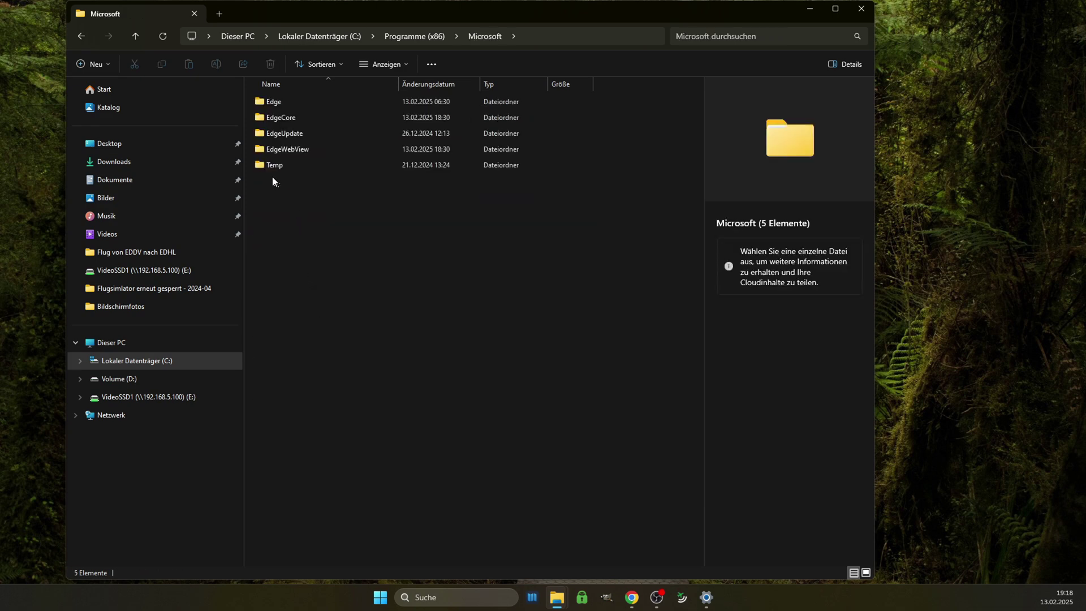
key(alt+Left)
- Open the Microsoft GameInput folder and look into its x86 and x64 subfolders
double_click(274, 248)
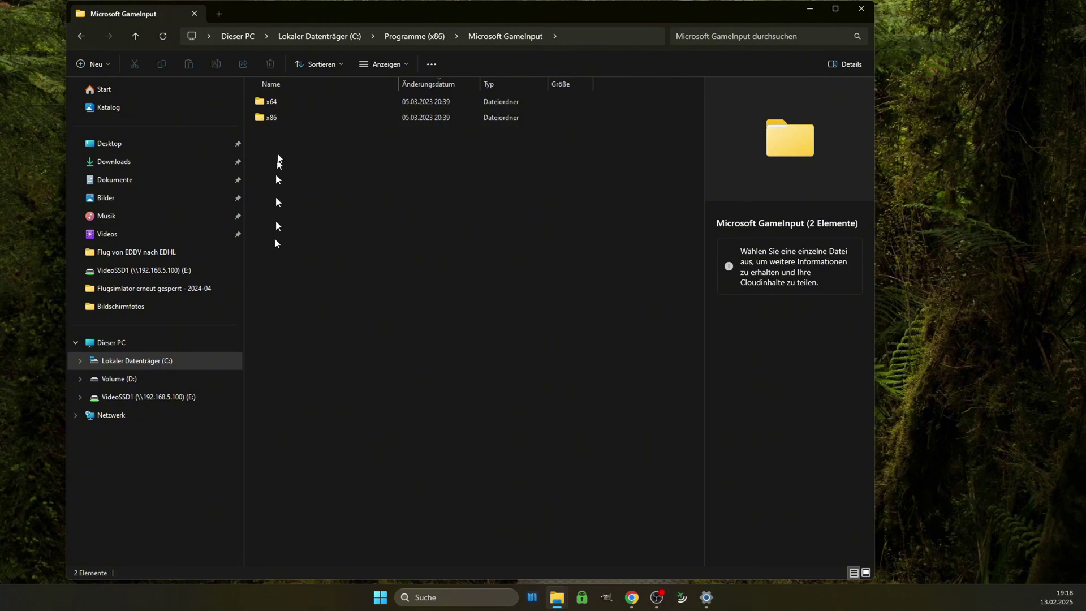
double_click(271, 117)
click(521, 36)
double_click(333, 101)
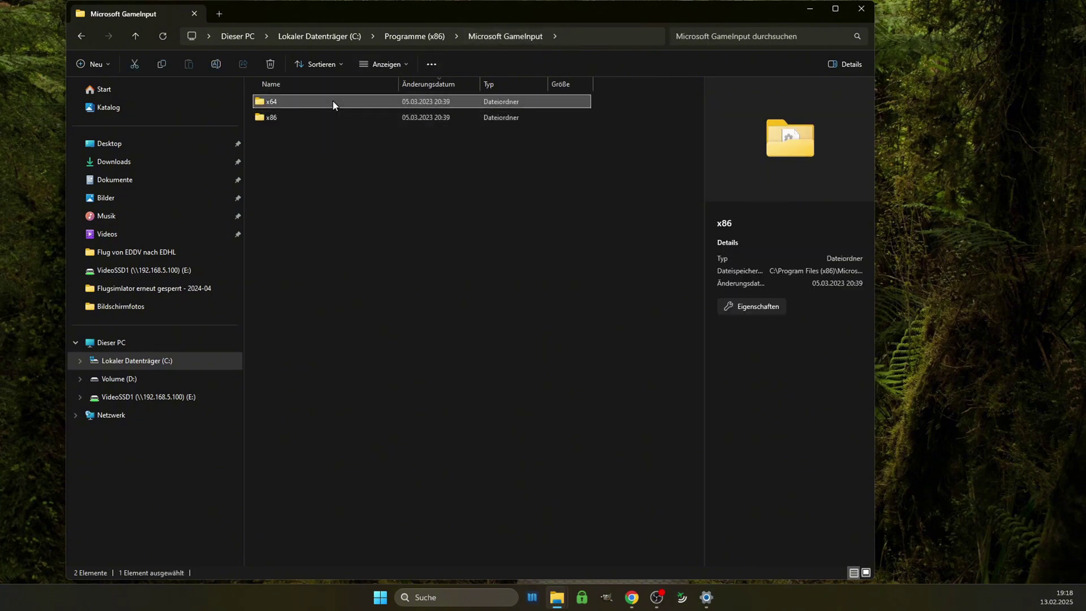
click(476, 37)
- Go back up to drive C and open the Programme folder to check it for leftovers
click(415, 36)
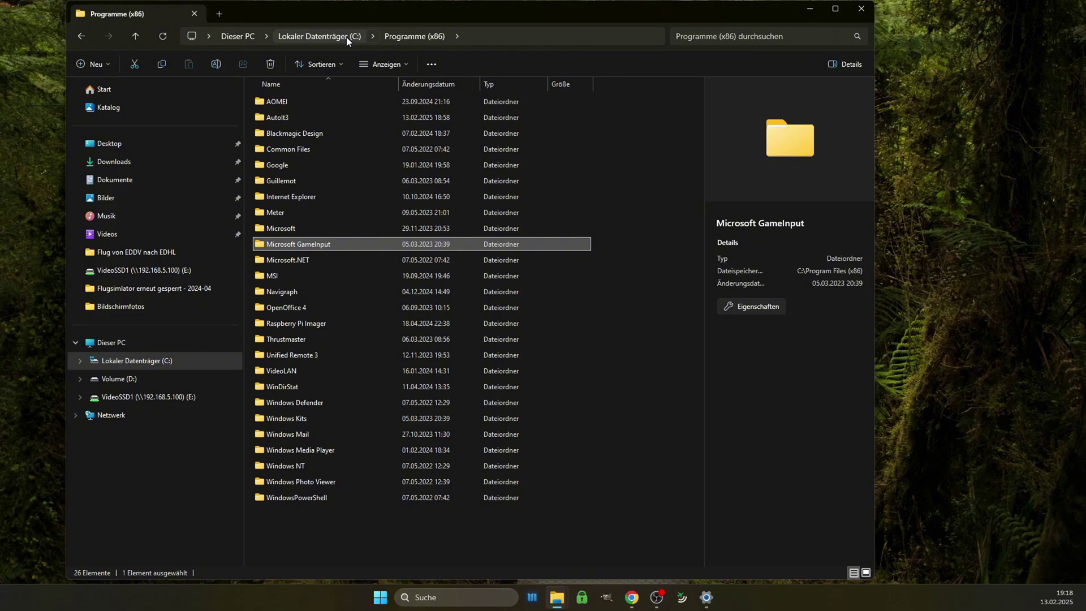
click(320, 36)
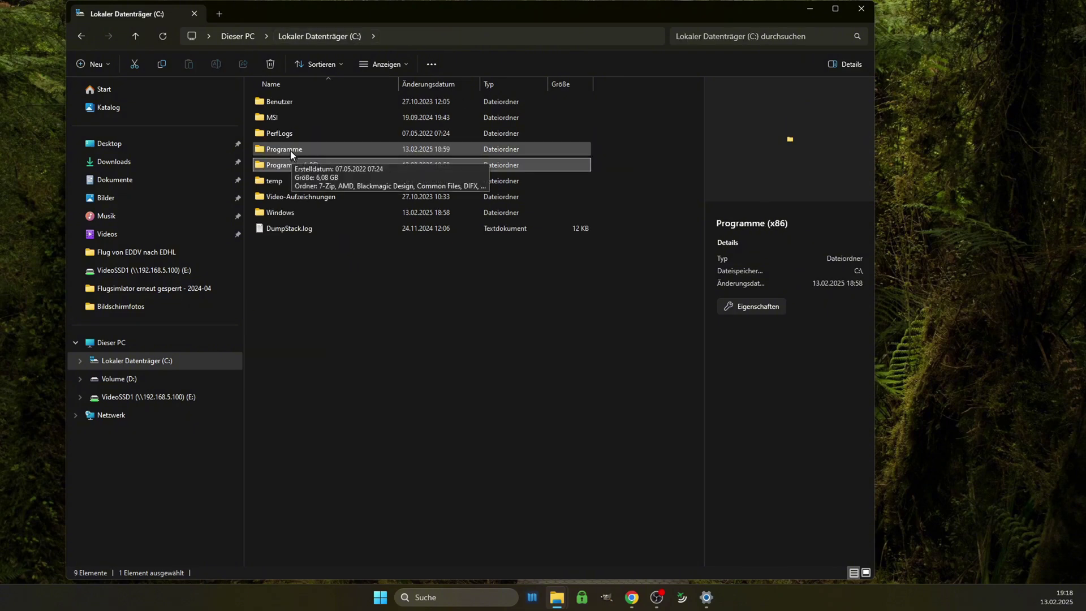
double_click(291, 152)
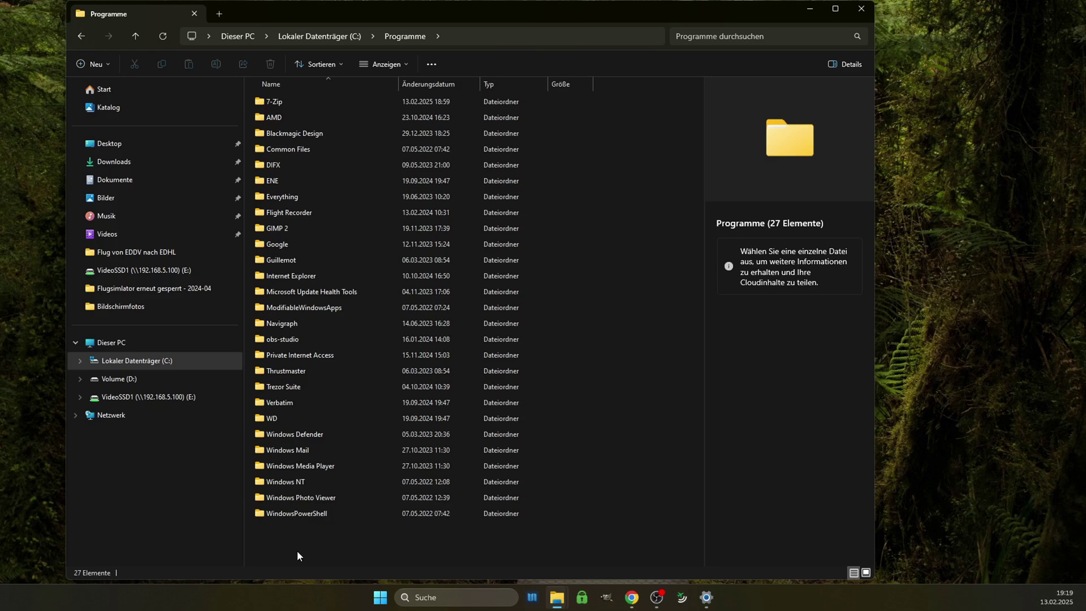
- Open the Flightplans folder from the desktop, check its full path, minimize it and return to the Programme folder window
key(super+d)
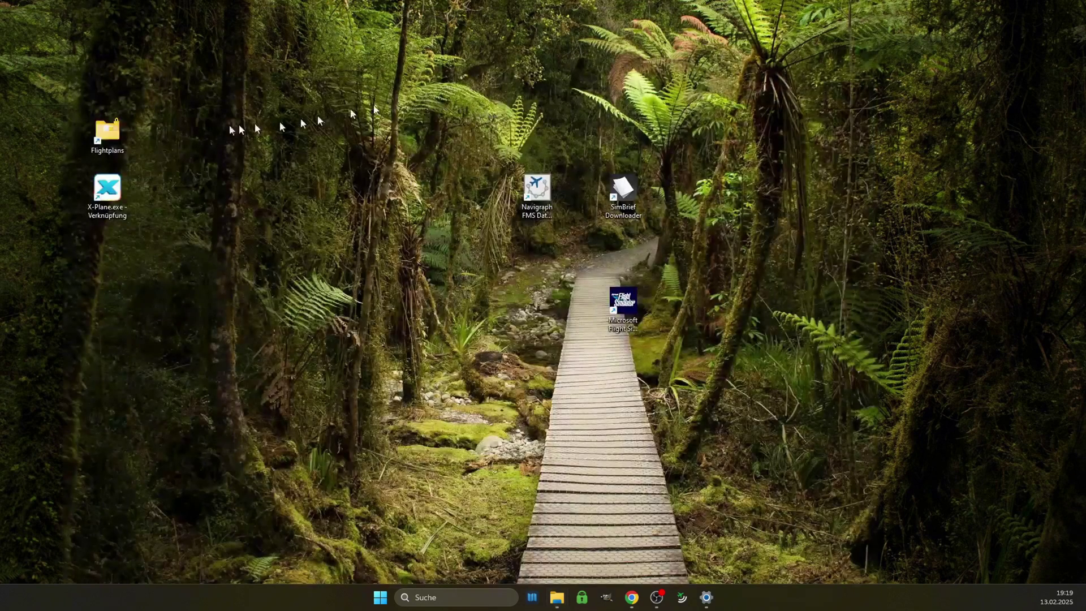
double_click(103, 135)
click(473, 35)
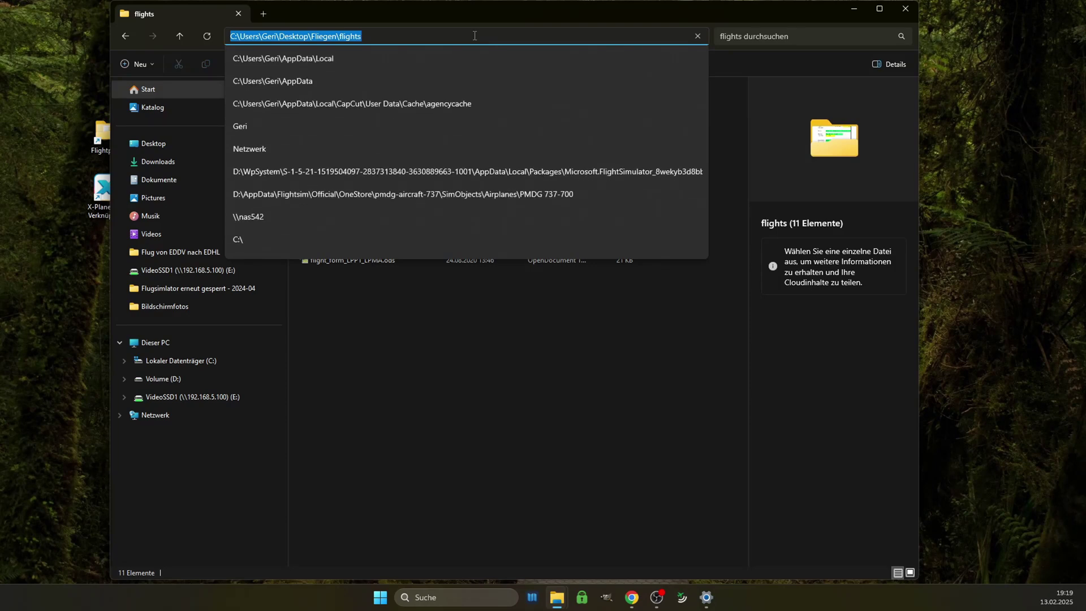
click(438, 294)
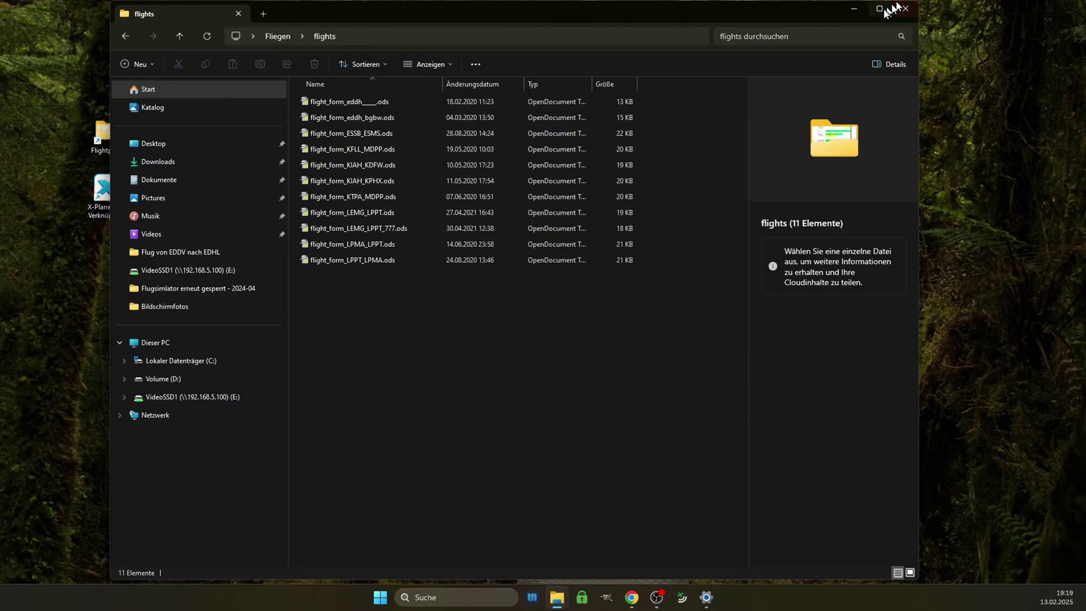
click(856, 8)
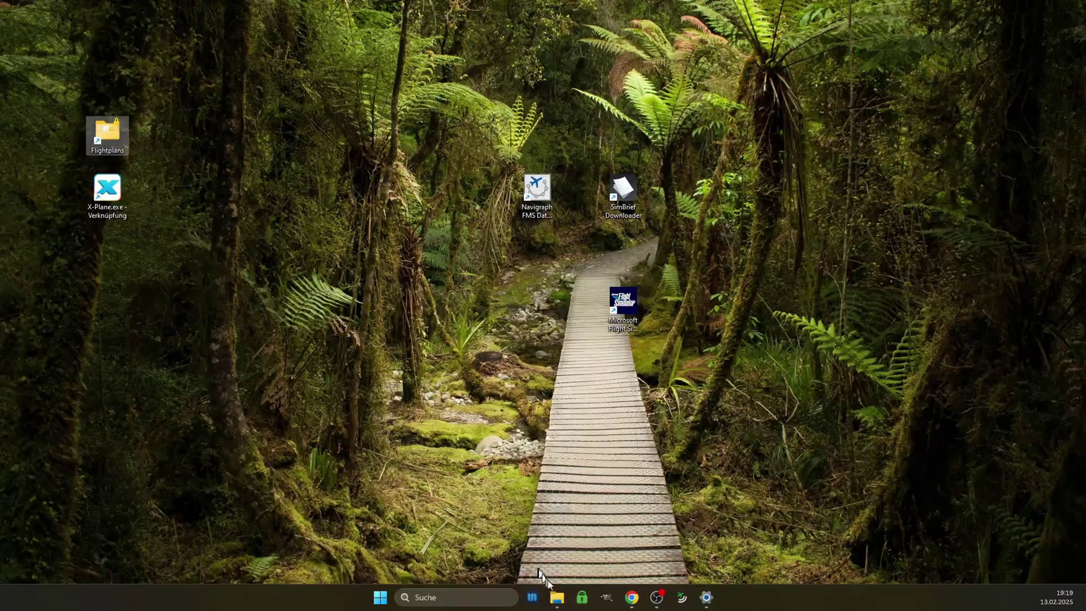
mouse_move(556, 600)
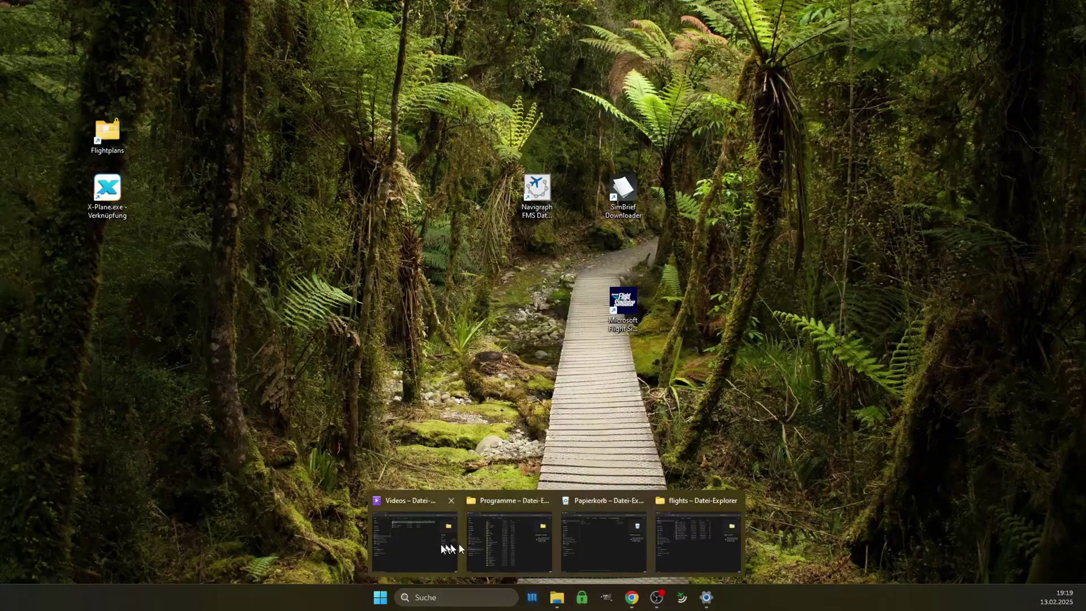
click(527, 546)
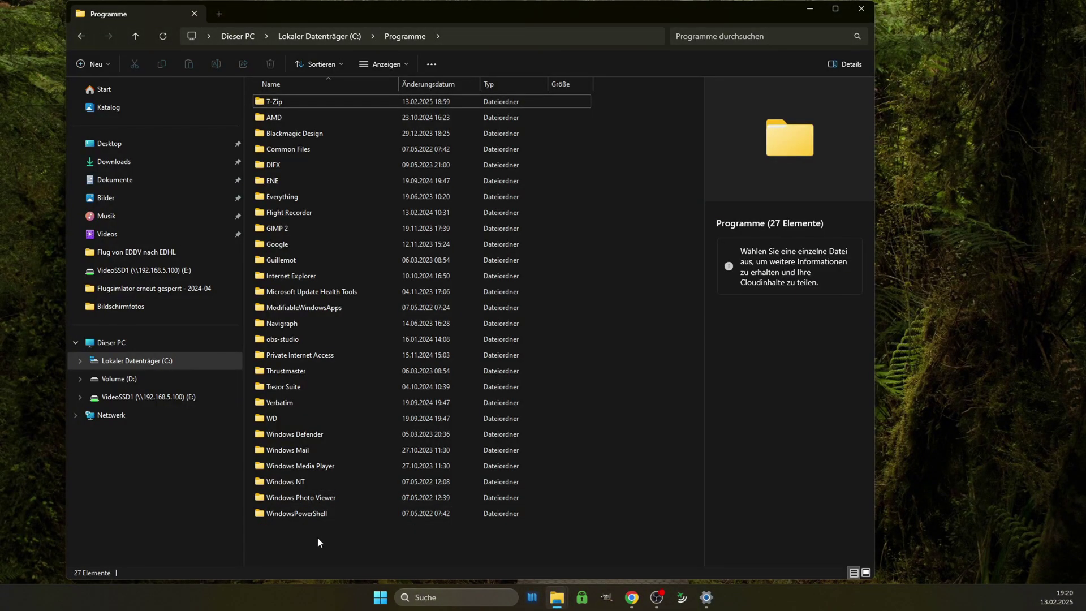
- Go back to drive C and open the AppData folder of the user profile under Benutzer
click(328, 36)
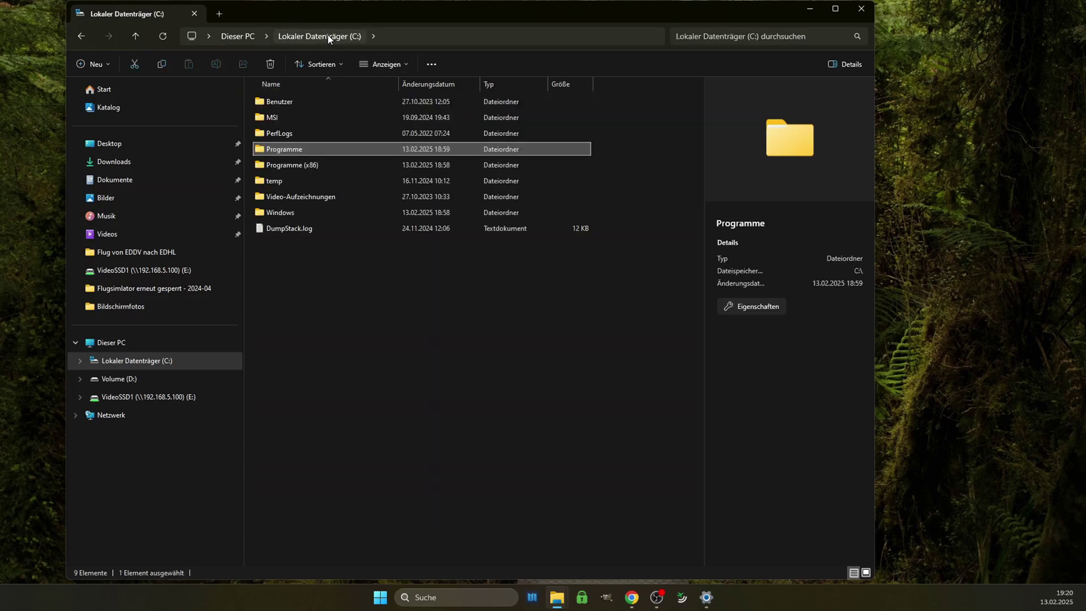
double_click(267, 100)
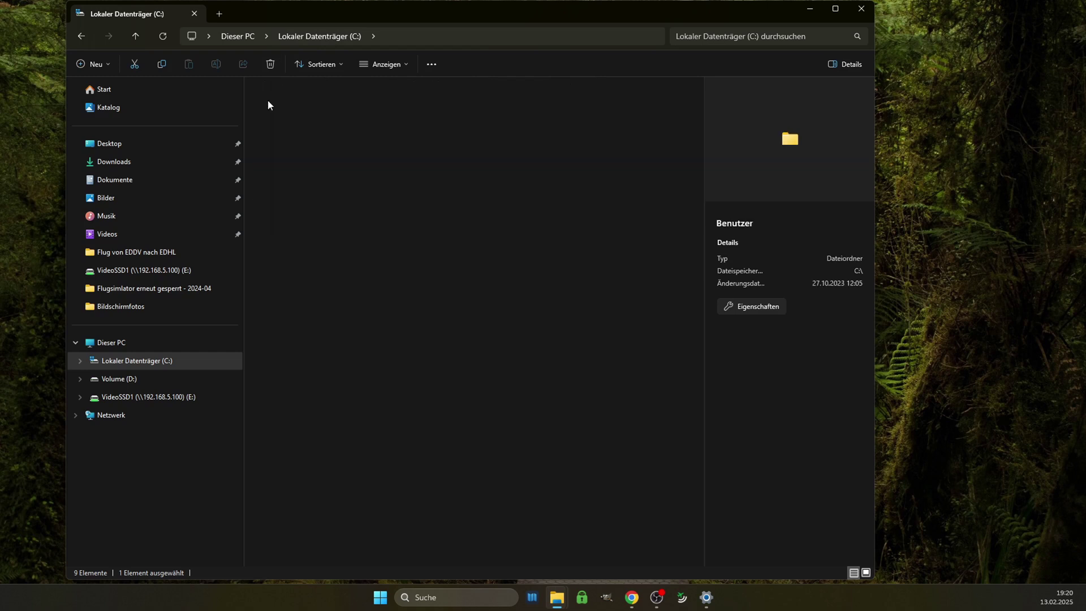
double_click(261, 99)
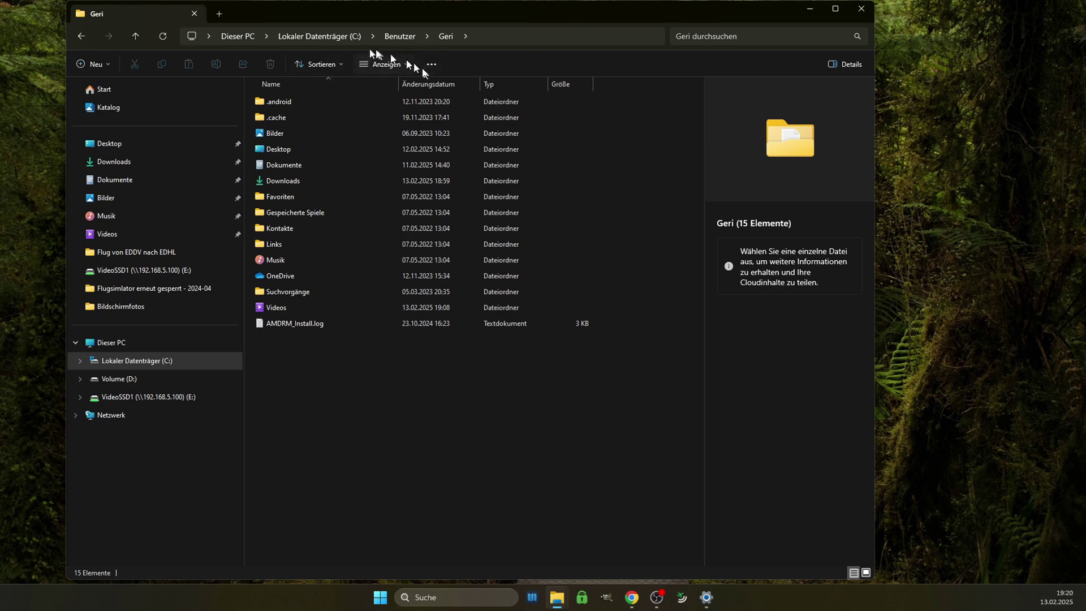
click(482, 35)
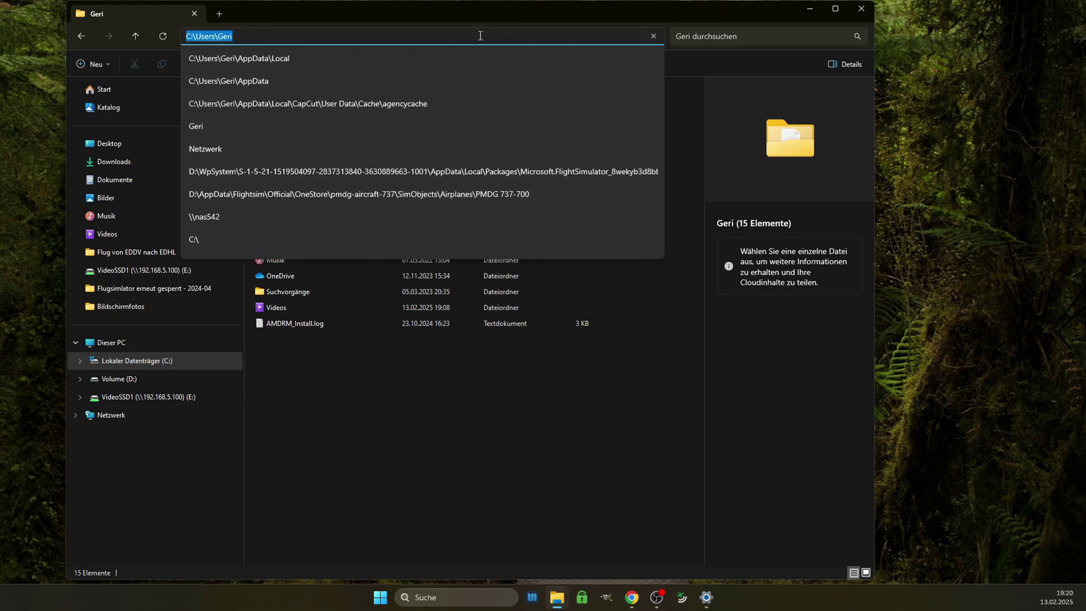
click(280, 86)
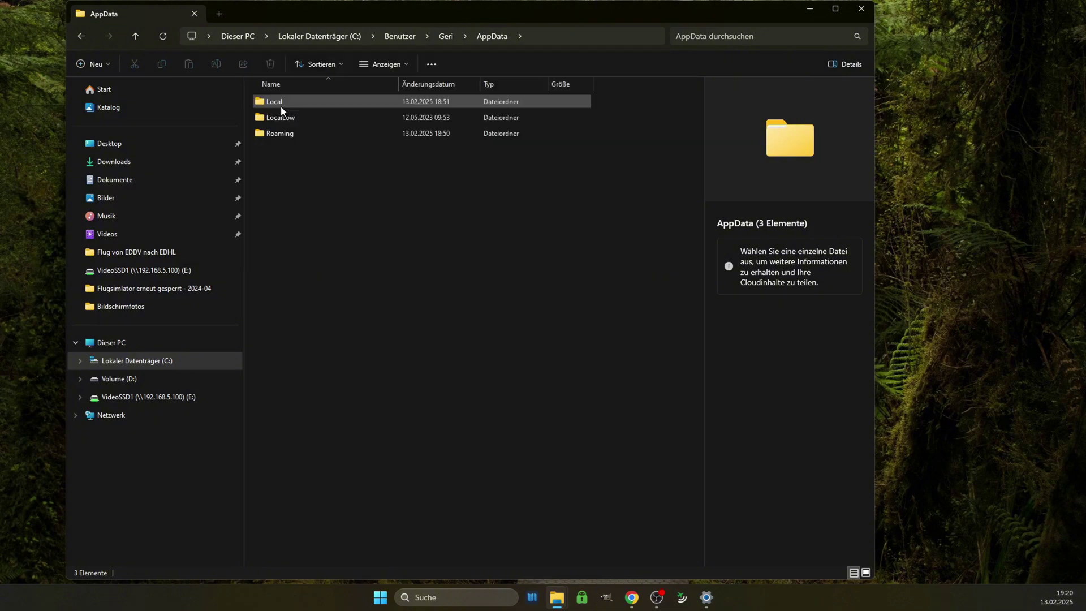
- Open the Local folder, select FlightSimulator for reference, and look into the Microsoft subfolder for leftovers
double_click(281, 105)
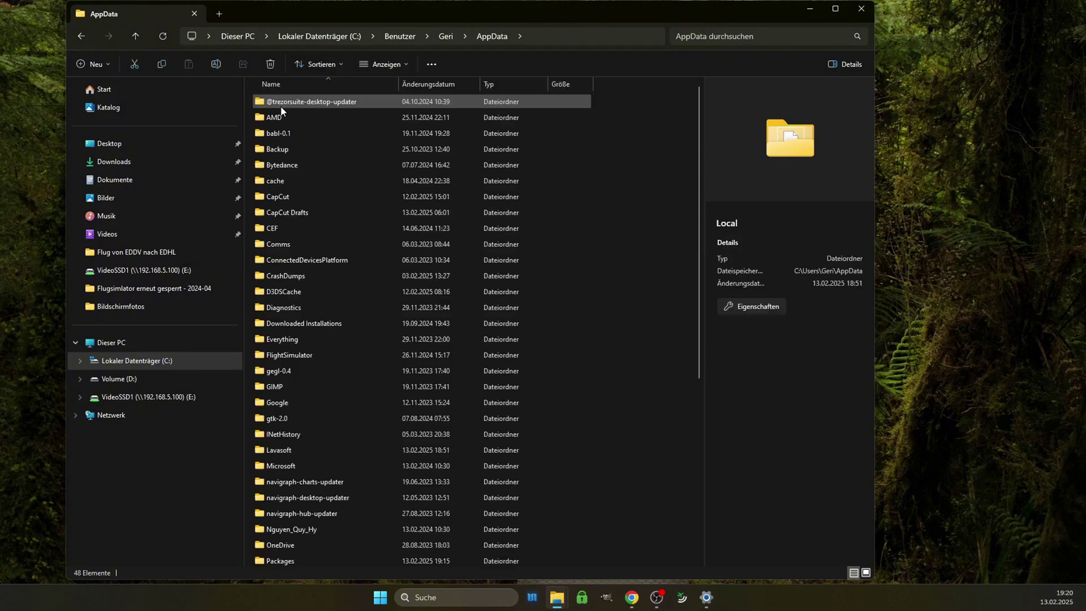
click(300, 355)
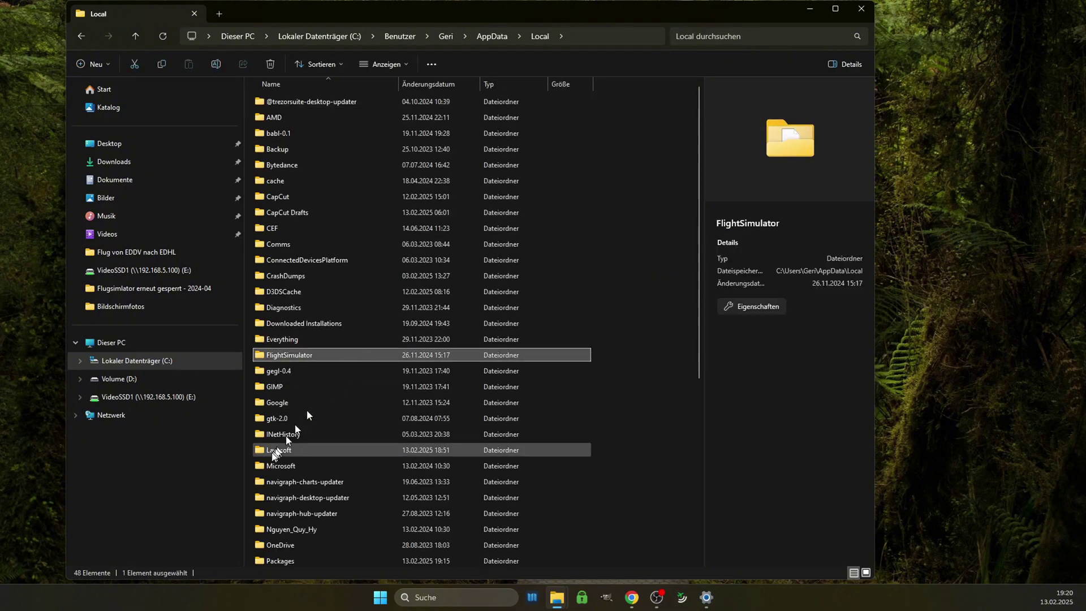
double_click(262, 466)
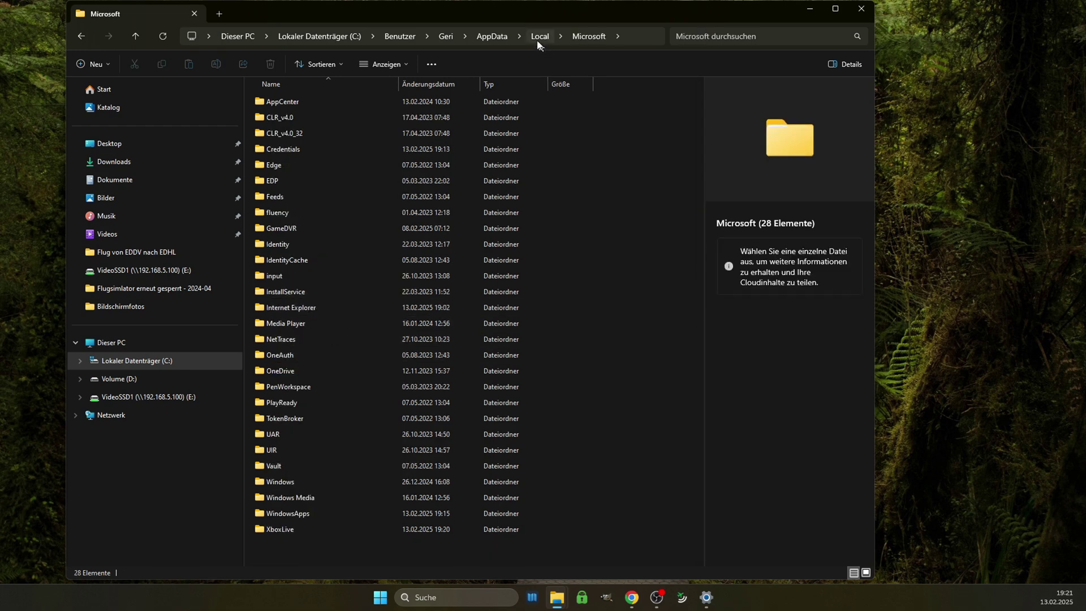
- Go back to AppData and check the Microsoft folder inside LocalLow for leftovers, returning to LocalLow
click(494, 36)
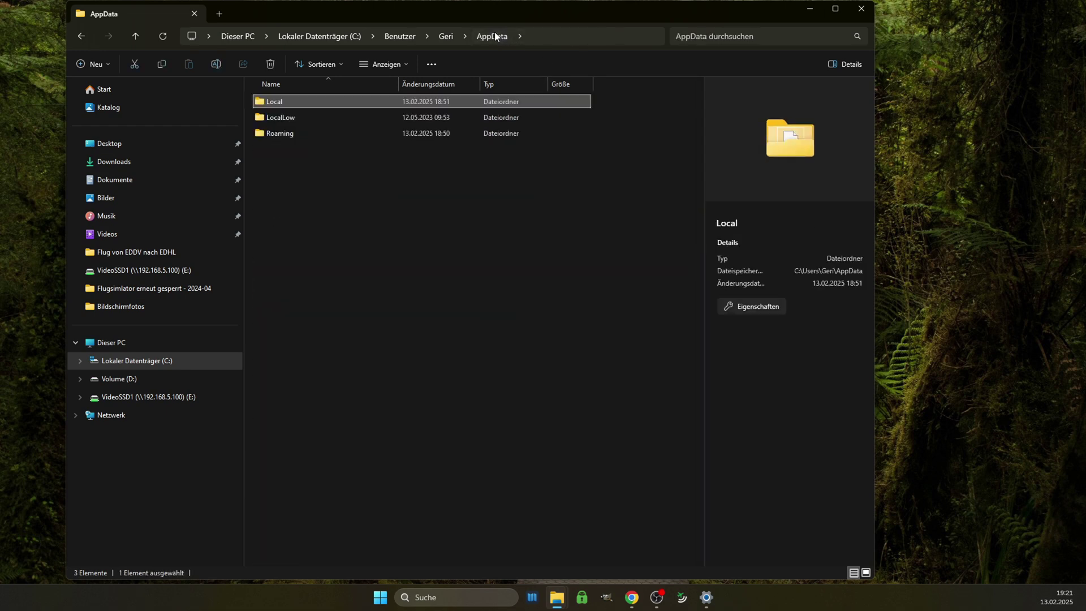
double_click(281, 117)
double_click(283, 101)
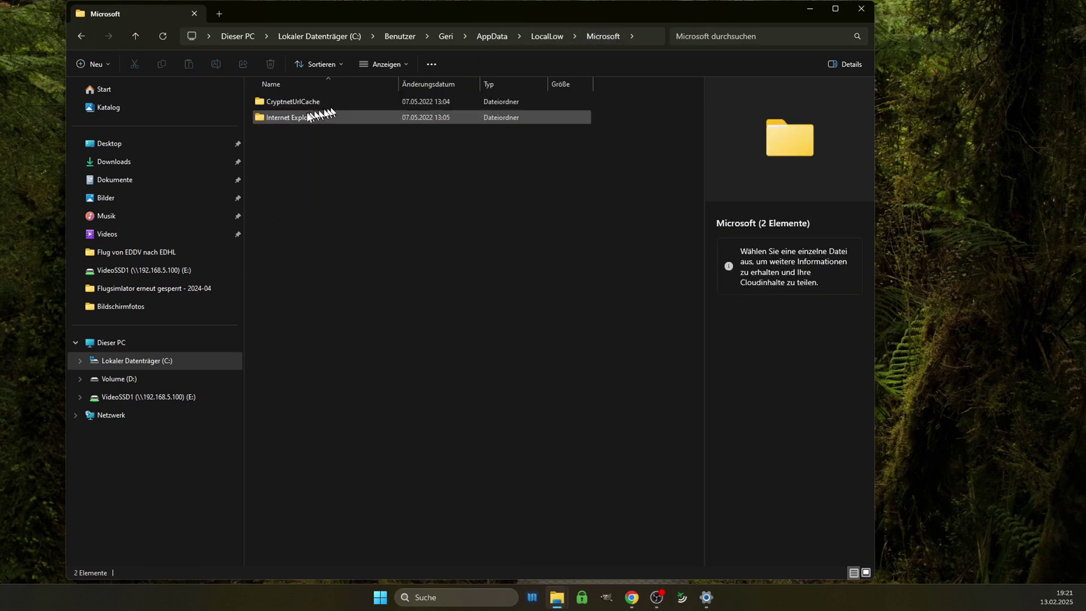
click(548, 36)
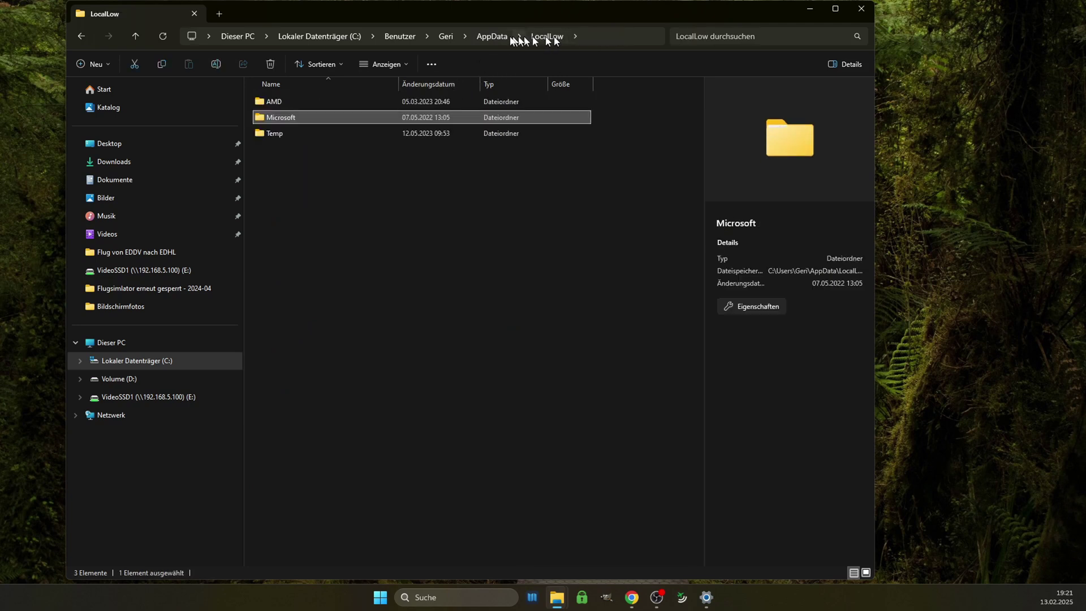
- Return to AppData and check the Microsoft folder inside Roaming for leftovers
click(493, 35)
double_click(283, 133)
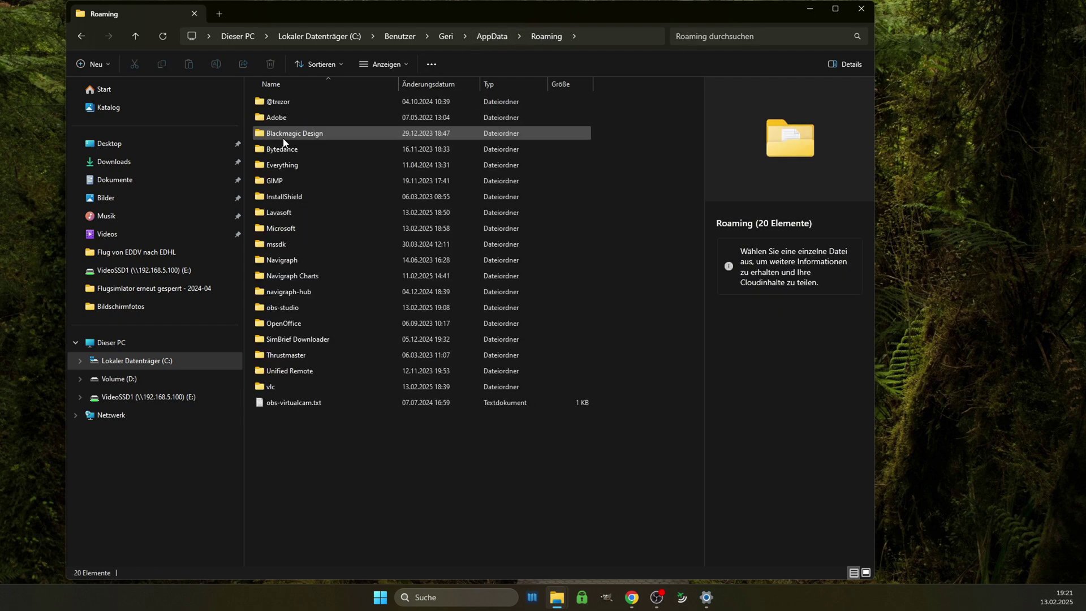
double_click(281, 228)
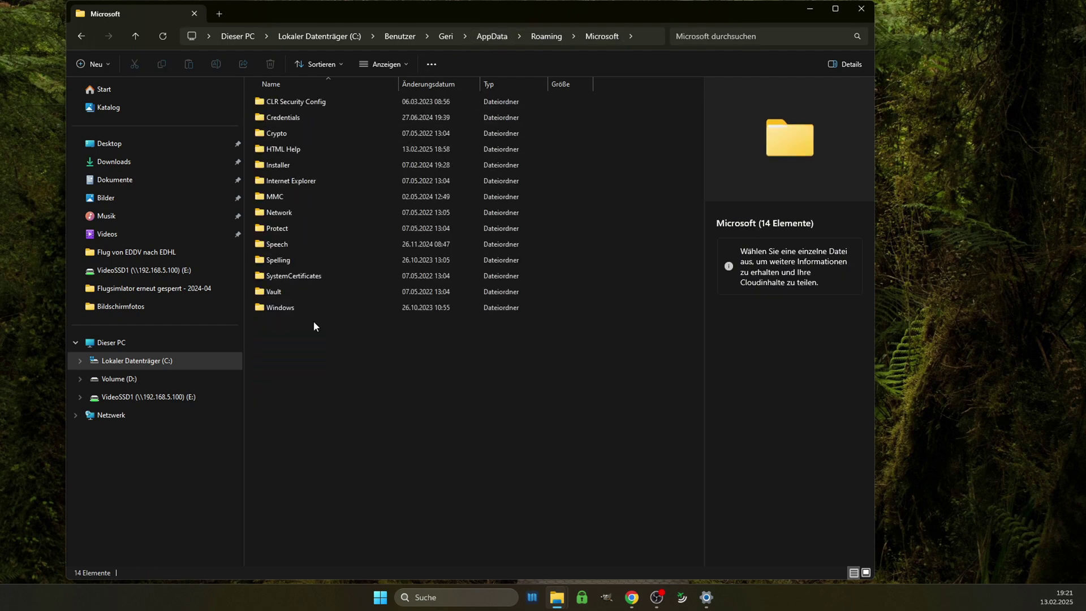
- Open drive D and check the properties of the XBoxGame and XboxGames folders, closing each dialog without changes
click(156, 378)
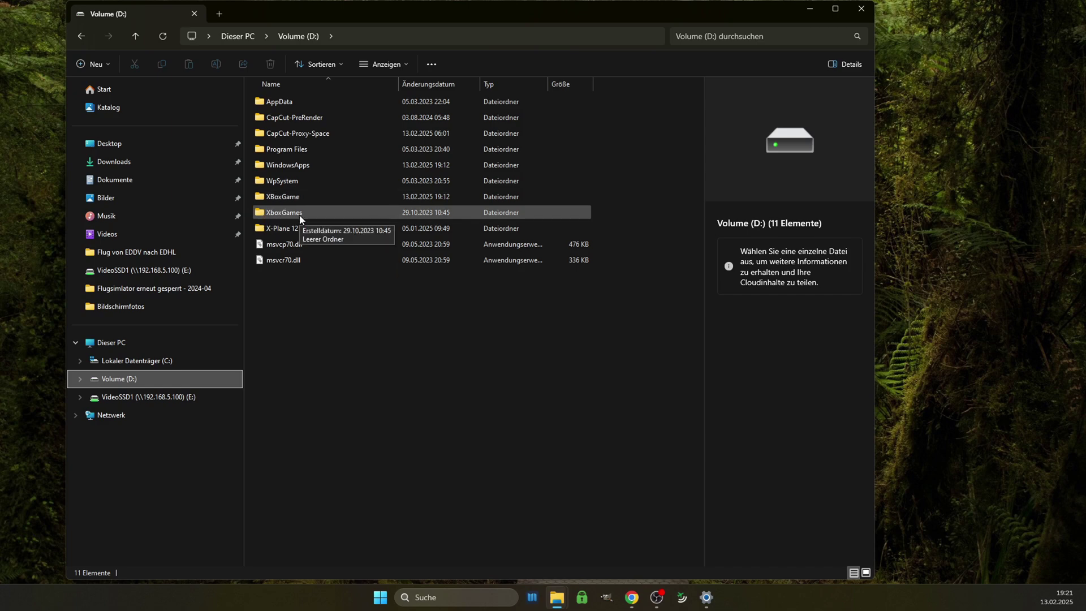
right_click(266, 196)
click(328, 356)
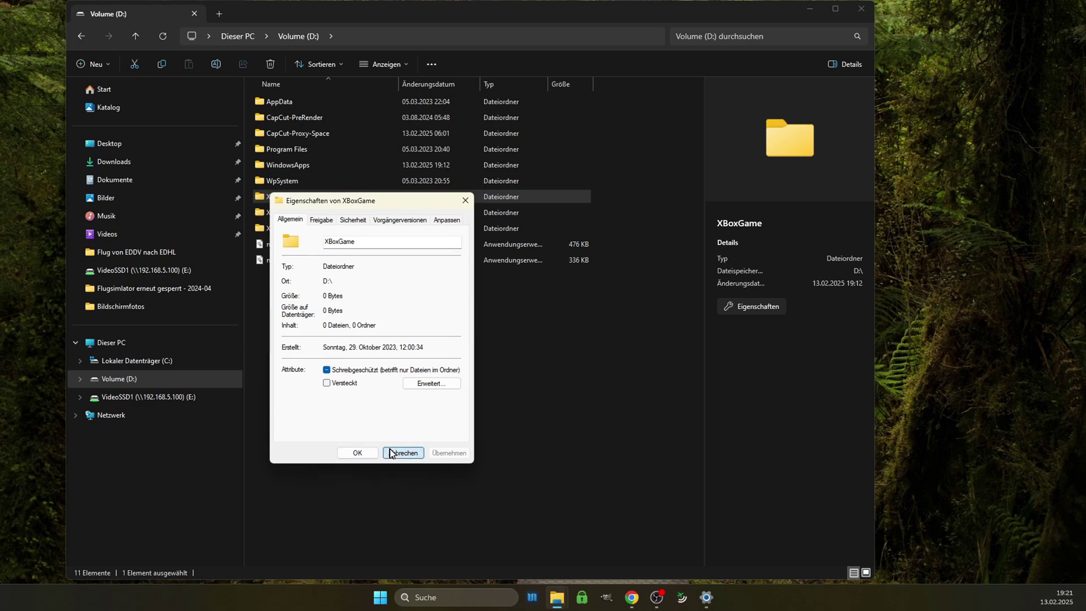
click(391, 453)
right_click(291, 213)
click(331, 375)
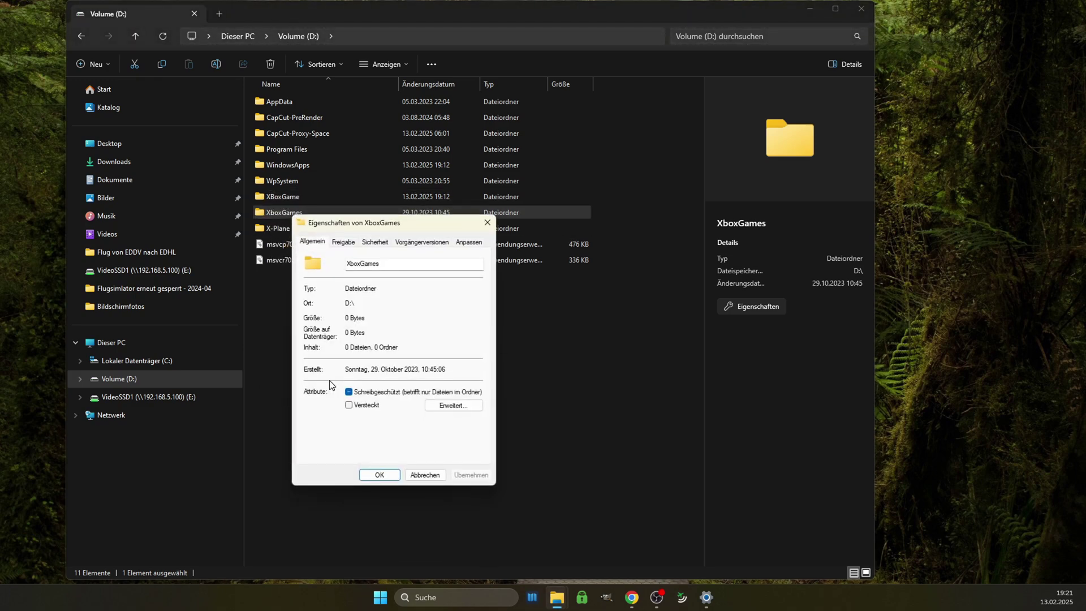
click(425, 475)
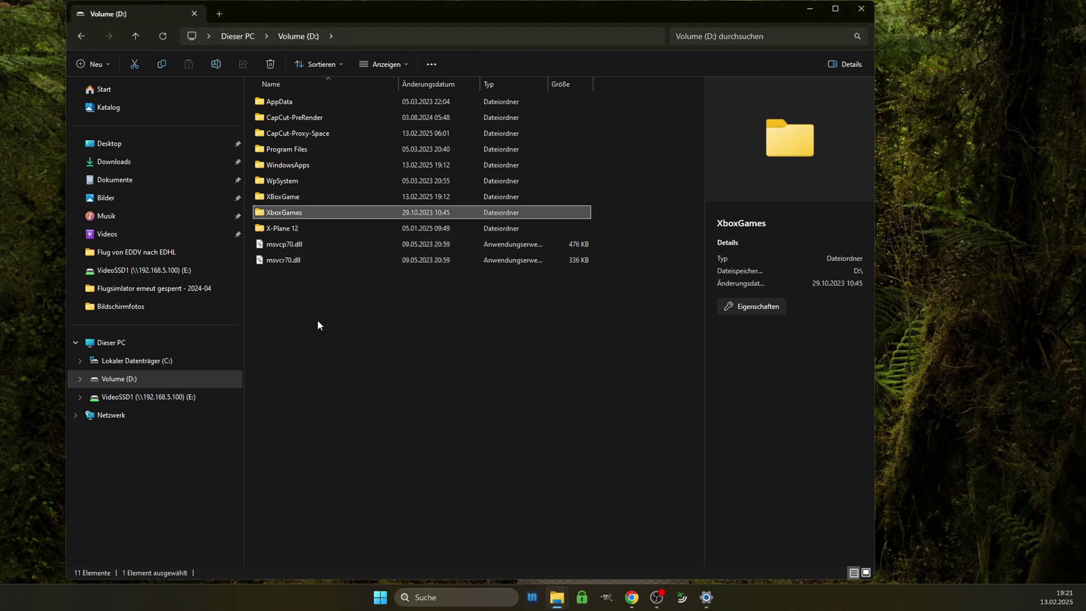
- Delete the XBoxGame and XboxGames folders together from drive D
ctrl+click(291, 197)
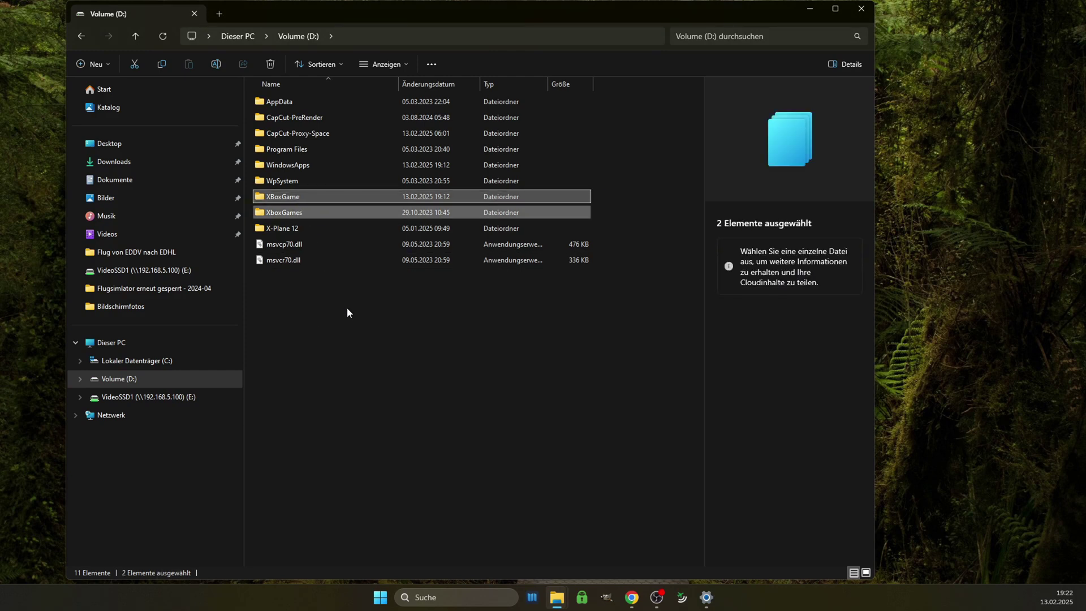
key(Delete)
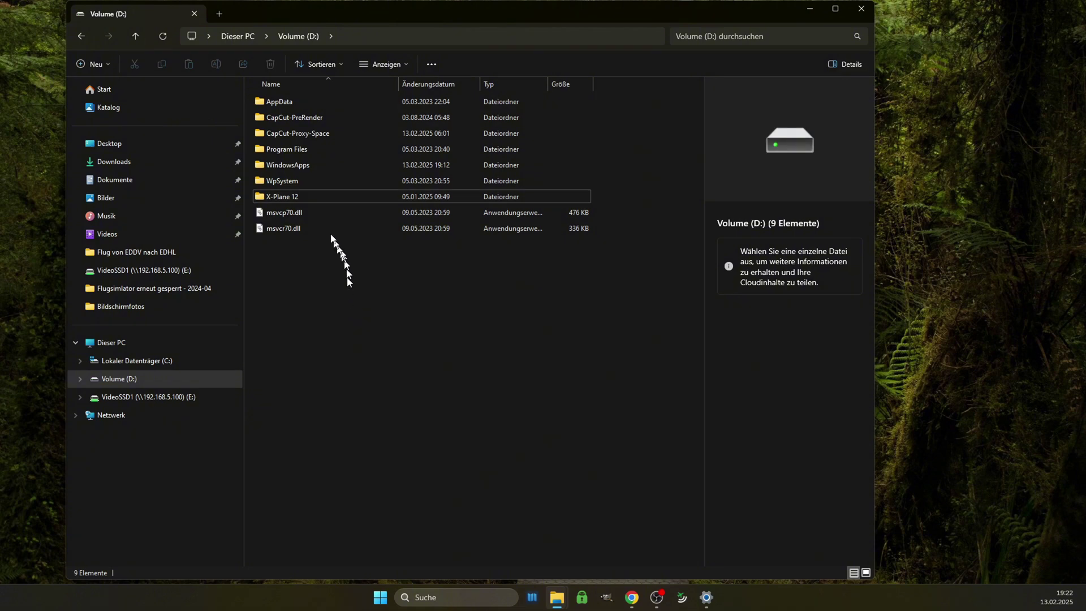
- Try to open the WindowsApps folder on drive D by requesting permanent access to it
click(294, 165)
double_click(294, 164)
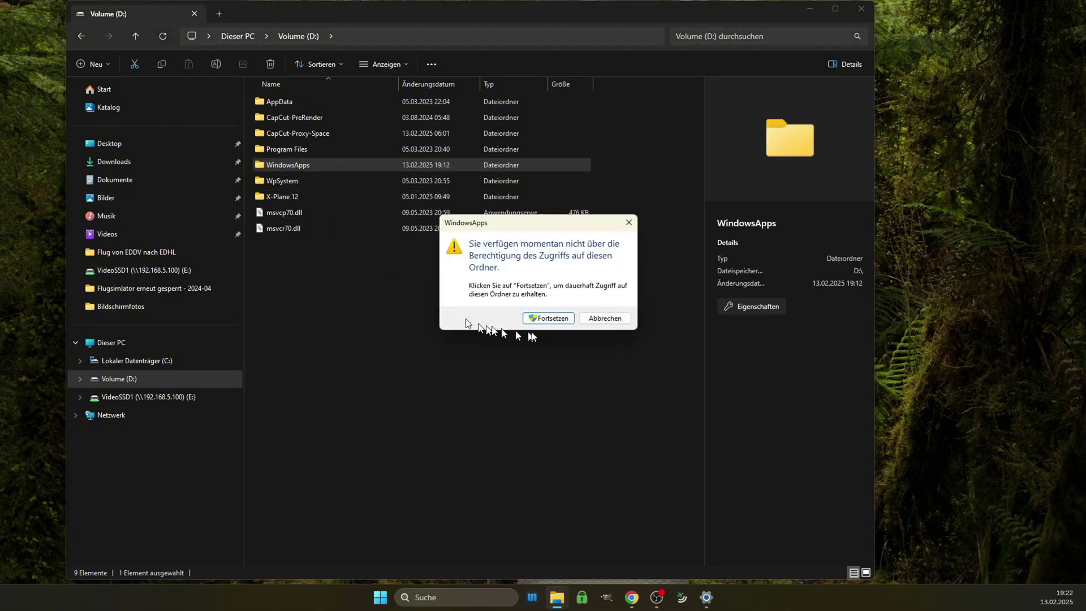
click(552, 319)
key(Return)
right_click(317, 165)
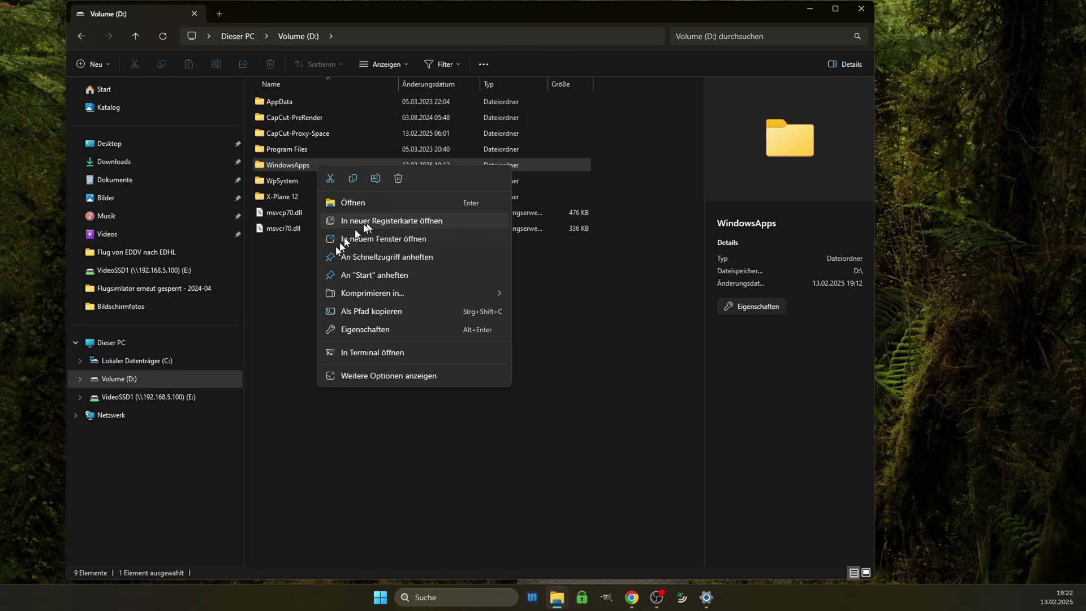
click(298, 298)
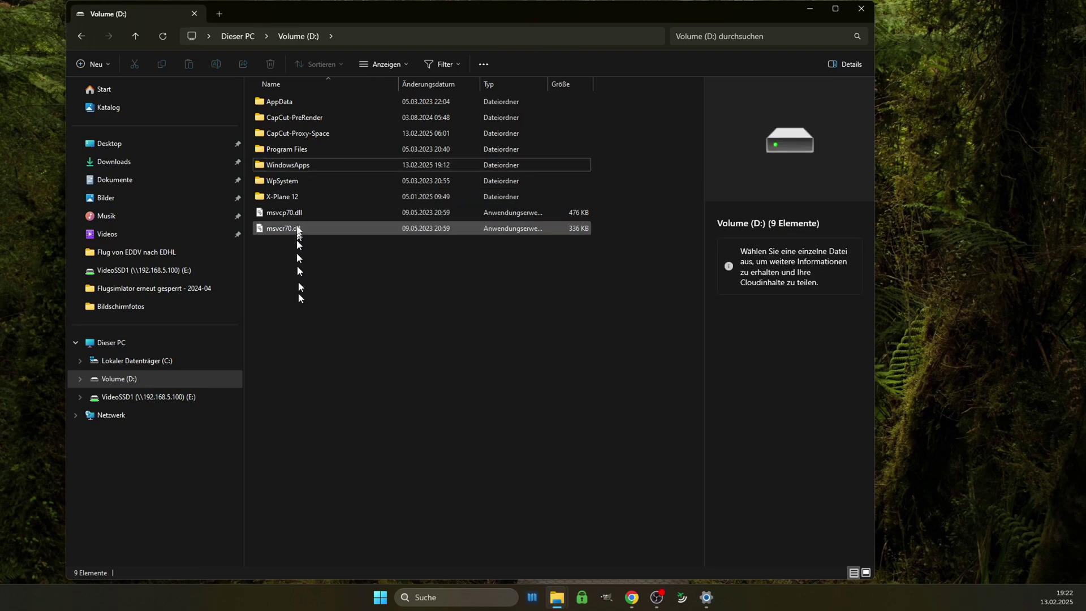
double_click(270, 169)
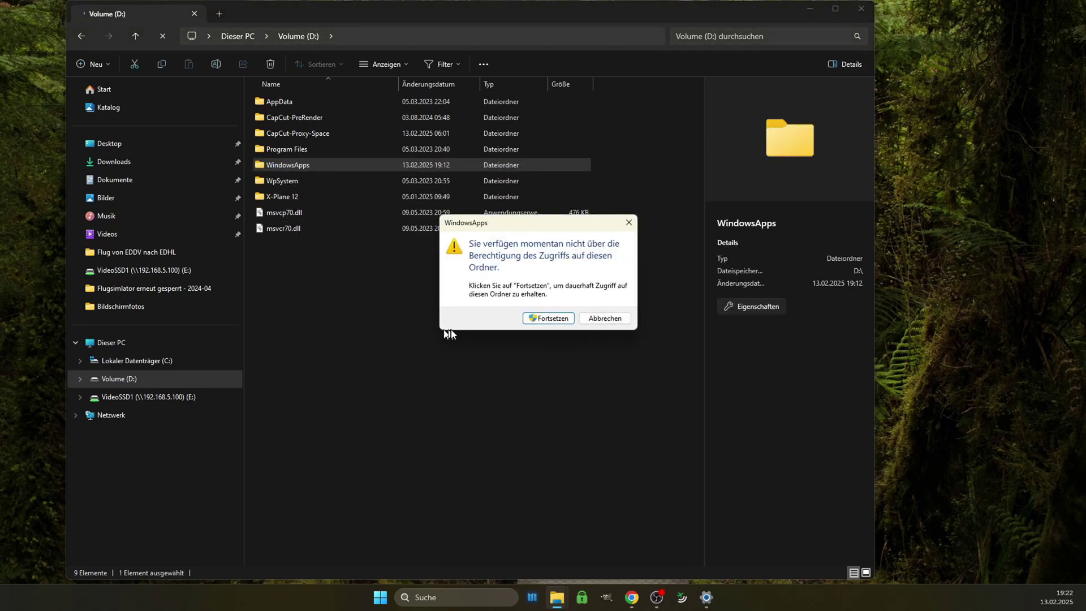
click(535, 318)
click(607, 313)
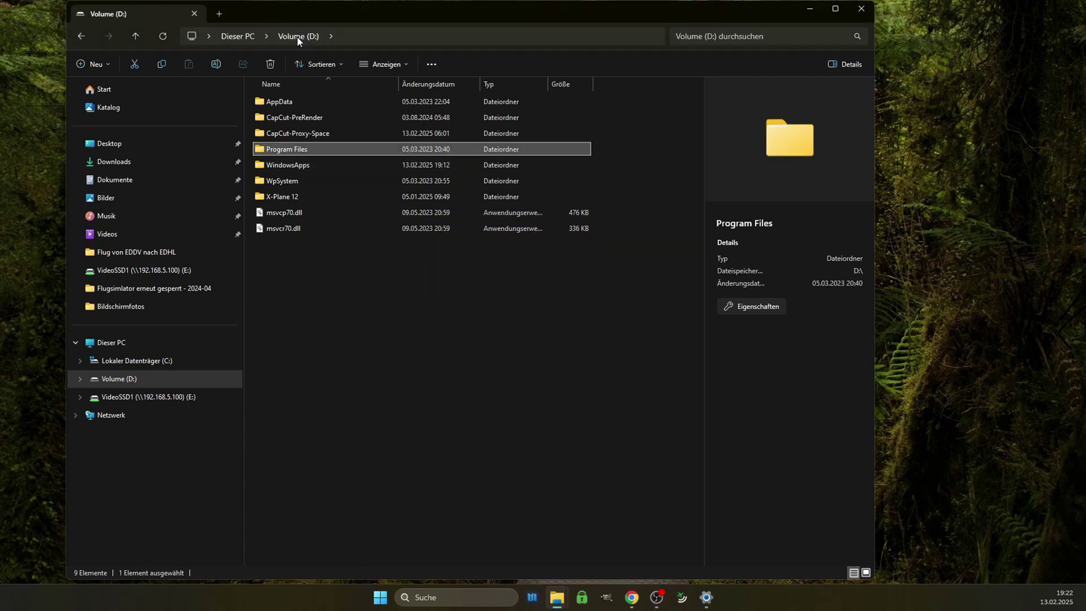
- Open the AppData folder on drive D, look into Flightsim and check that folder's size in its properties
double_click(274, 101)
double_click(275, 103)
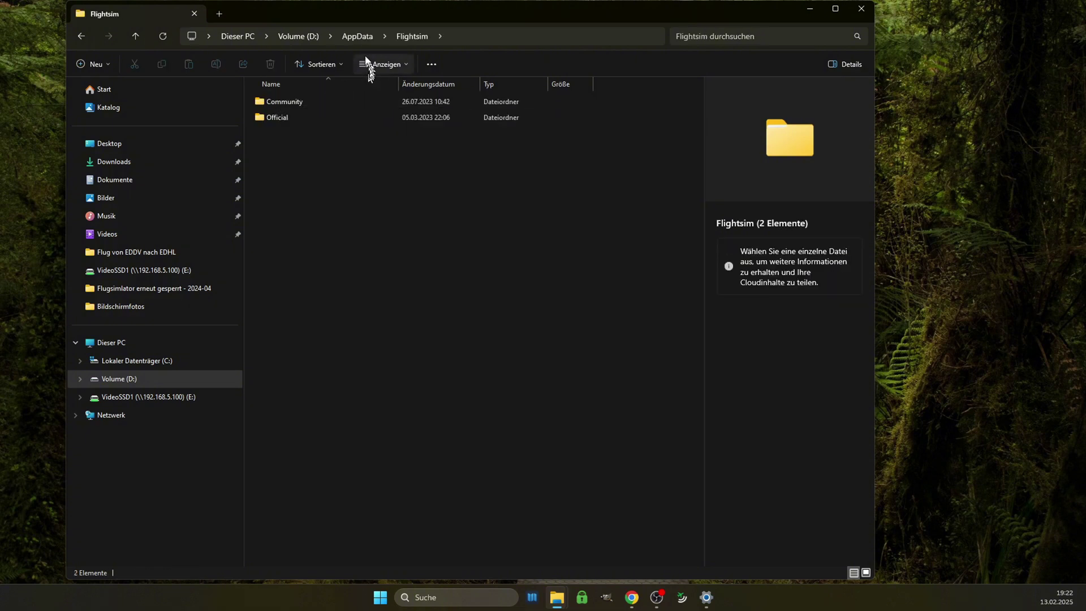
click(358, 36)
right_click(299, 101)
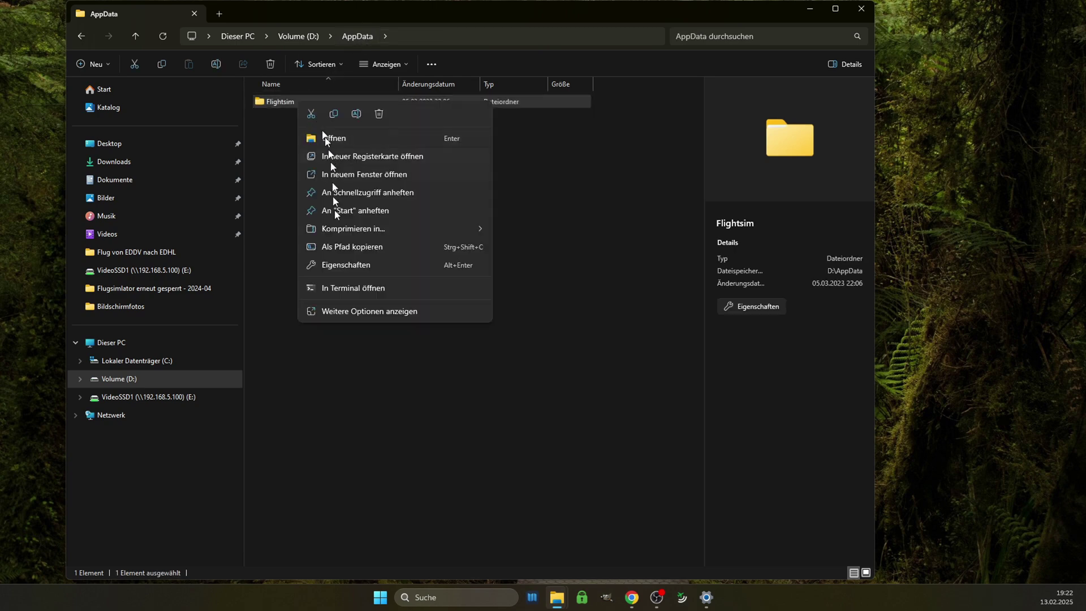
click(341, 269)
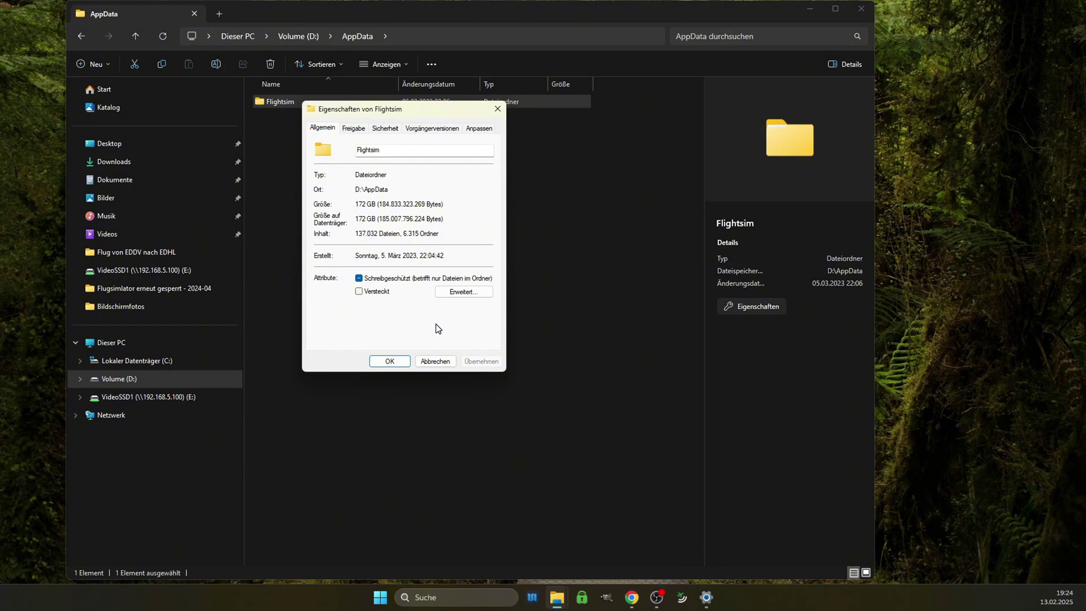
click(436, 361)
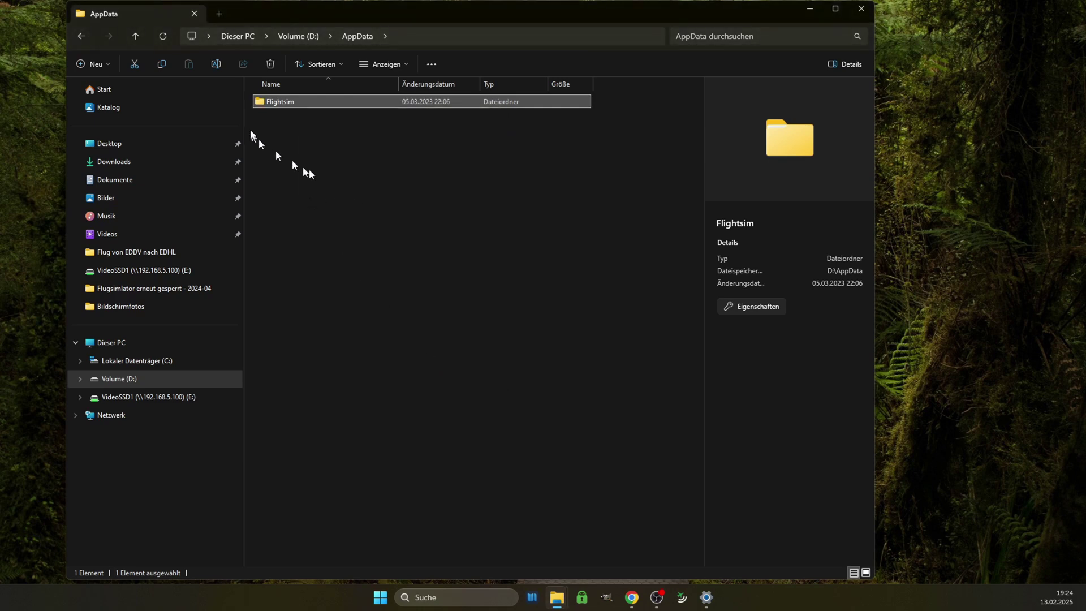
- Look into the Community subfolder of Flightsim and return to the Flightsim folder
double_click(261, 104)
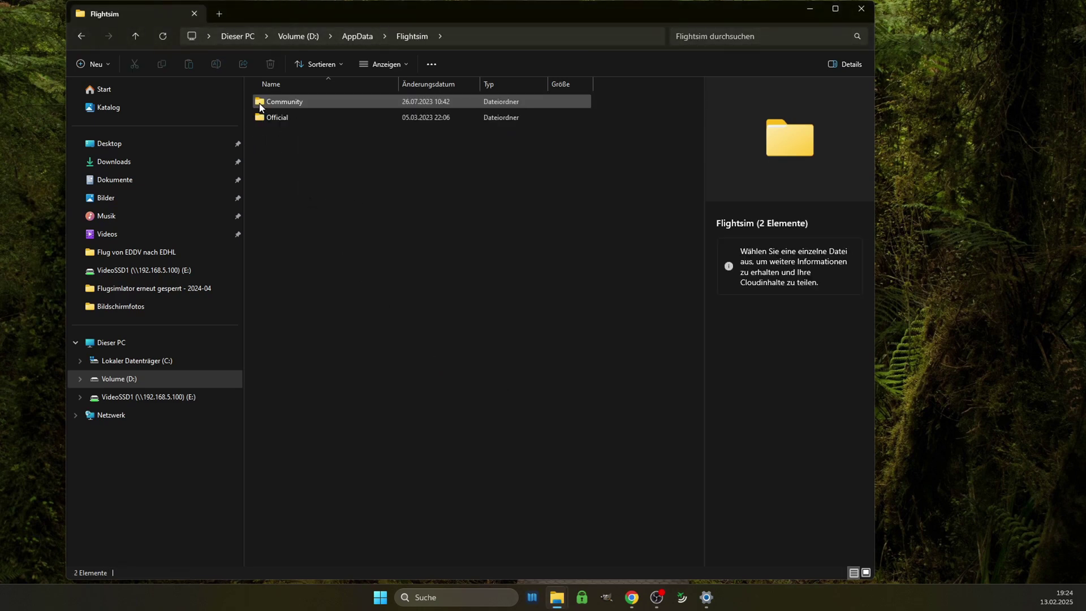
double_click(261, 104)
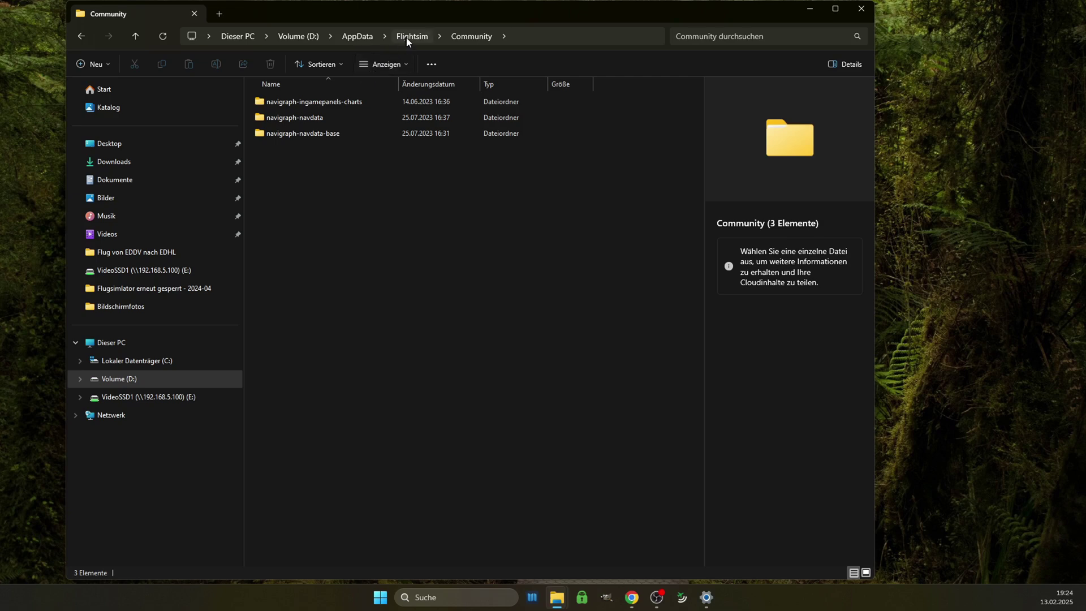
click(412, 36)
- Open the OneStore folder inside Official and look through its aircraft, landing challenge and discovery folders
double_click(276, 119)
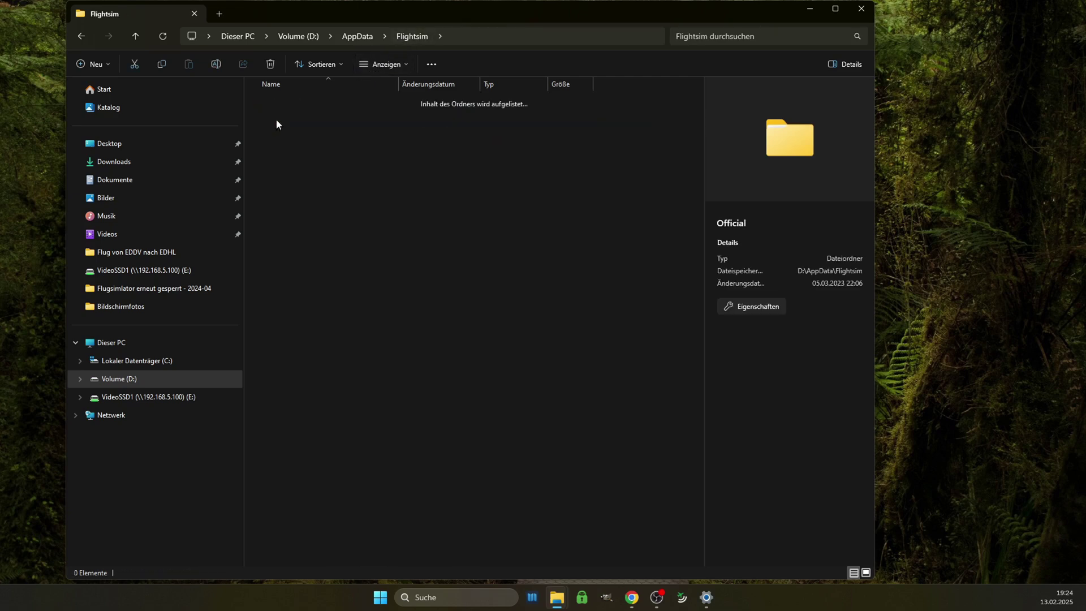
double_click(275, 104)
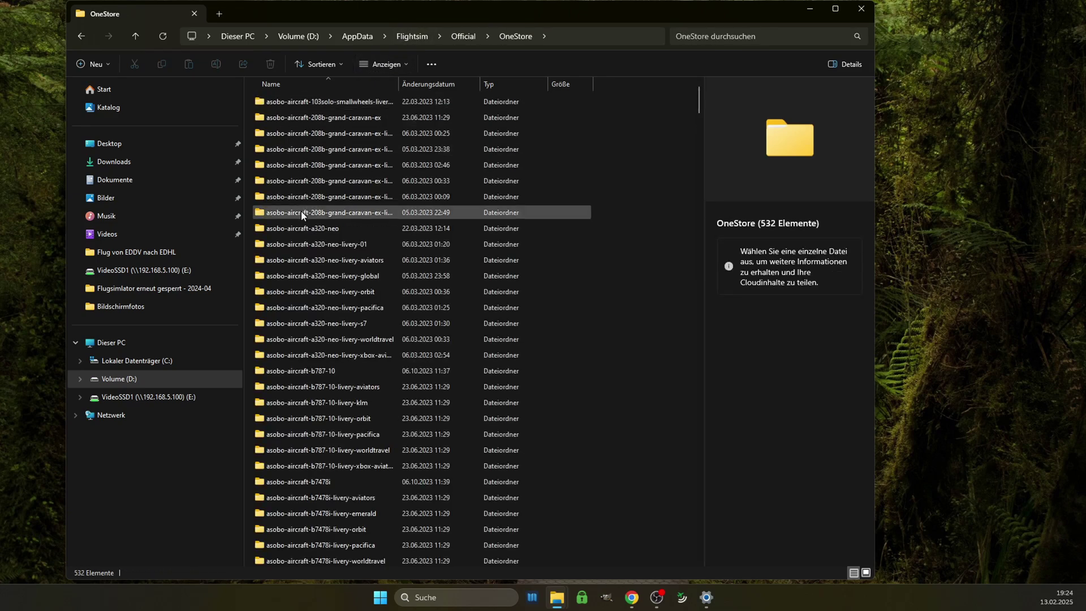
click(314, 260)
scroll(314, 263, down, 13)
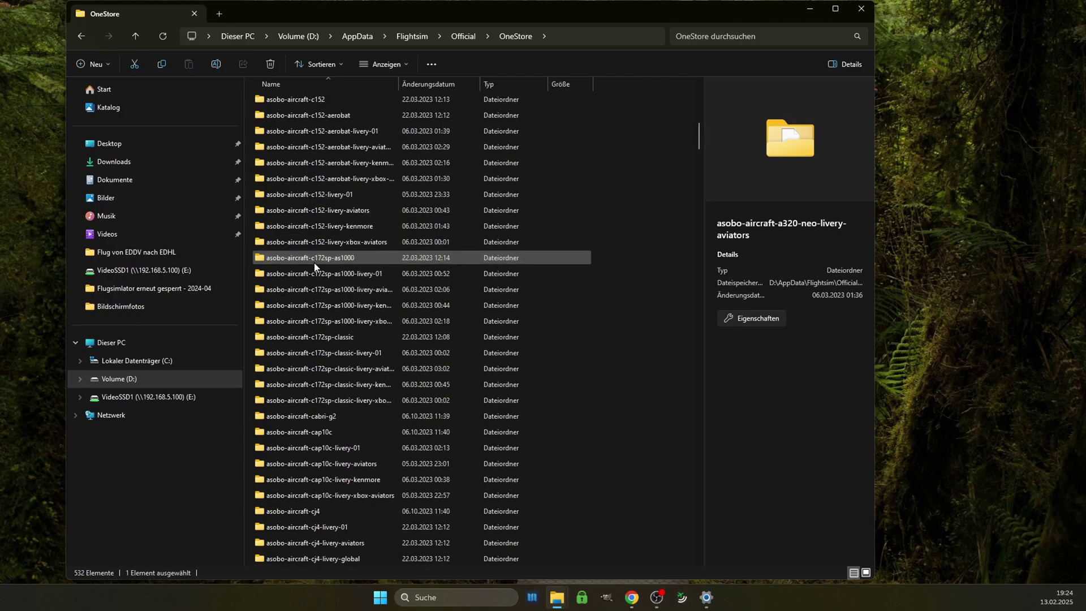
scroll(314, 262, down, 20)
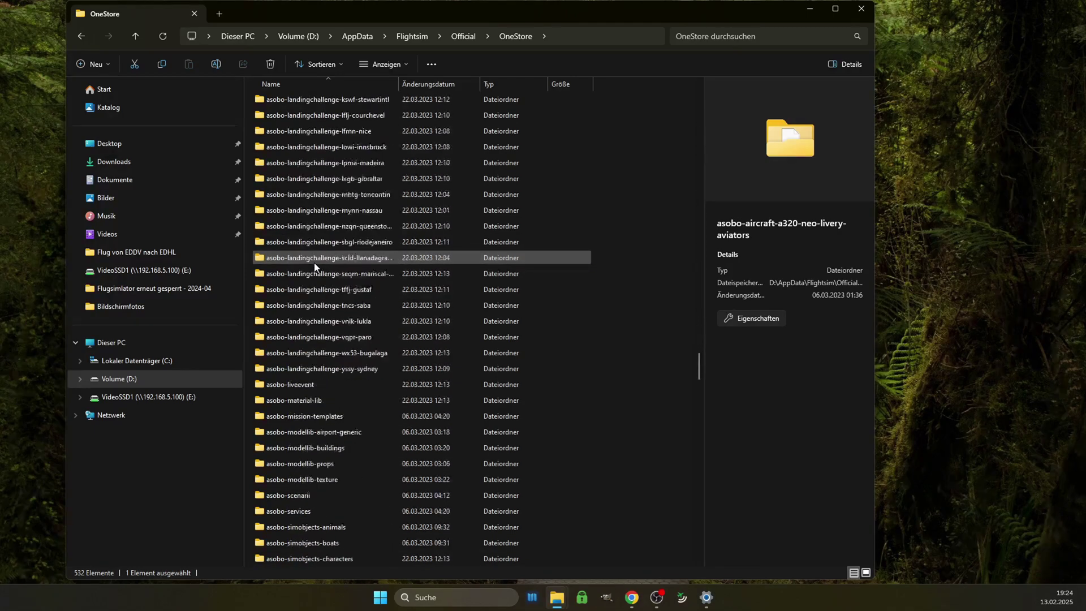
scroll(315, 267, down, 20)
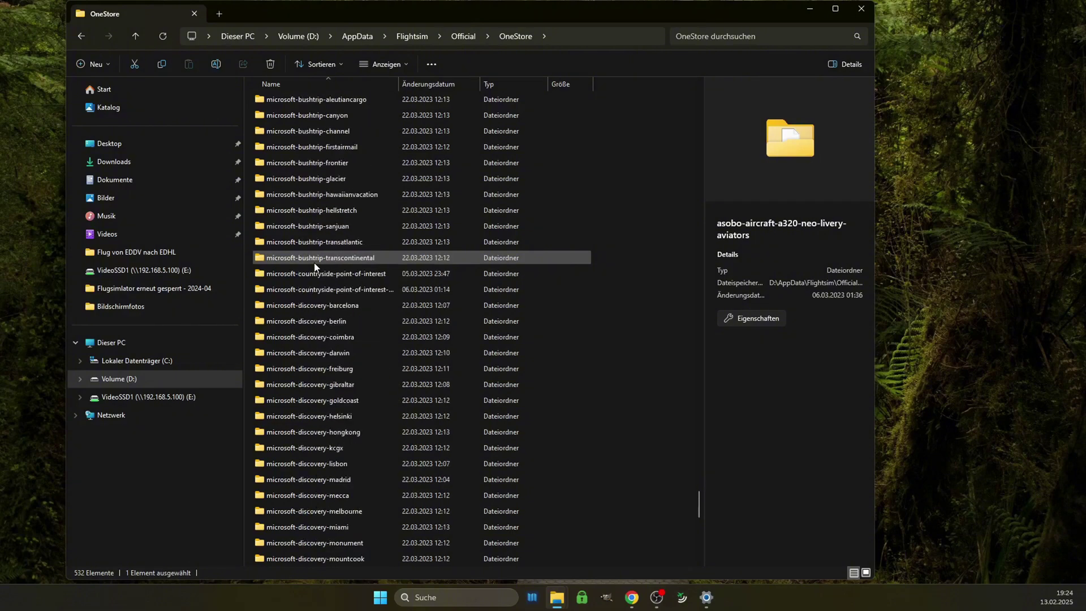
- Look through the bush trip, tutorial, fs-base and airport folders in OneStore
scroll(315, 266, down, 10)
scroll(315, 267, up, 20)
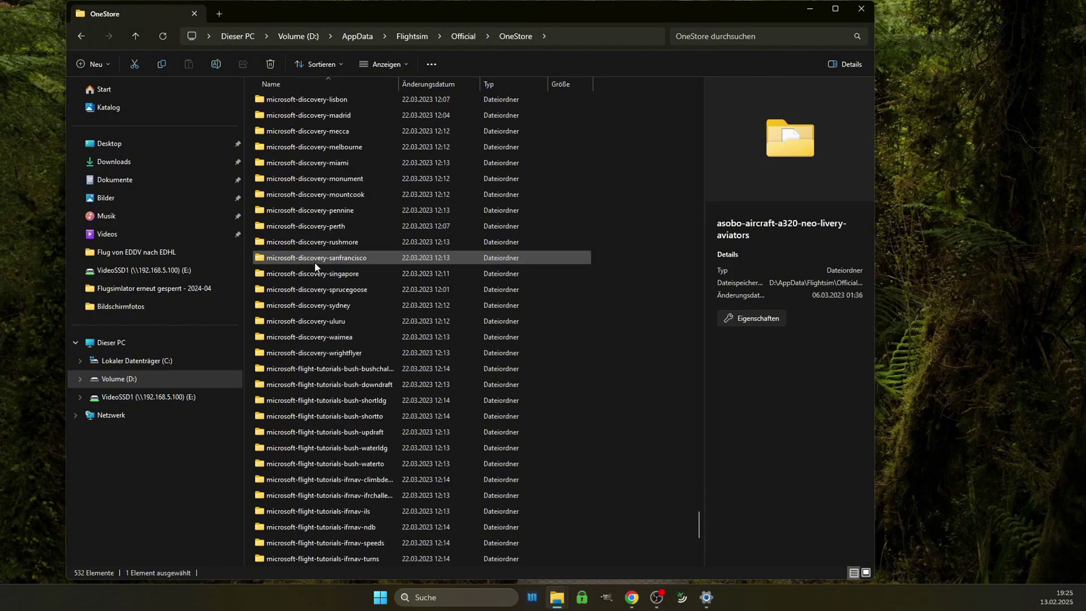
scroll(315, 267, up, 20)
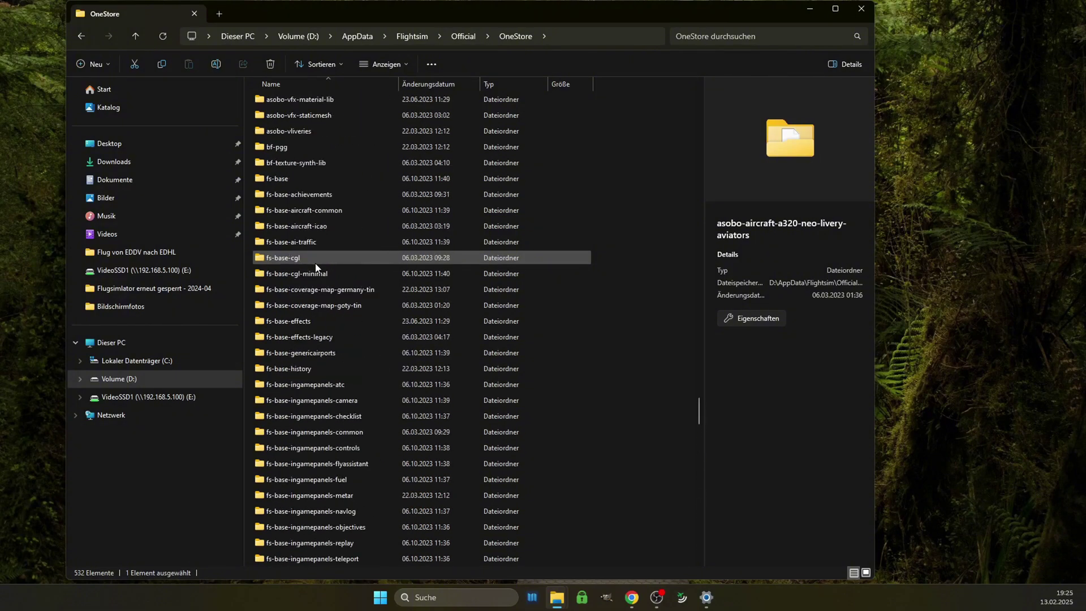
scroll(315, 267, up, 12)
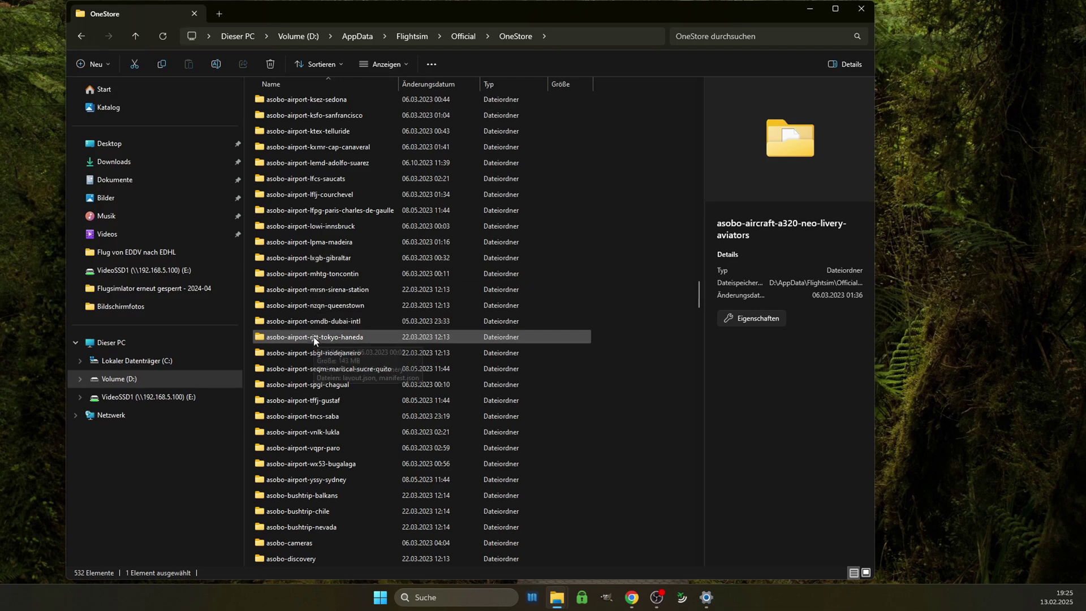
scroll(323, 332, down, 20)
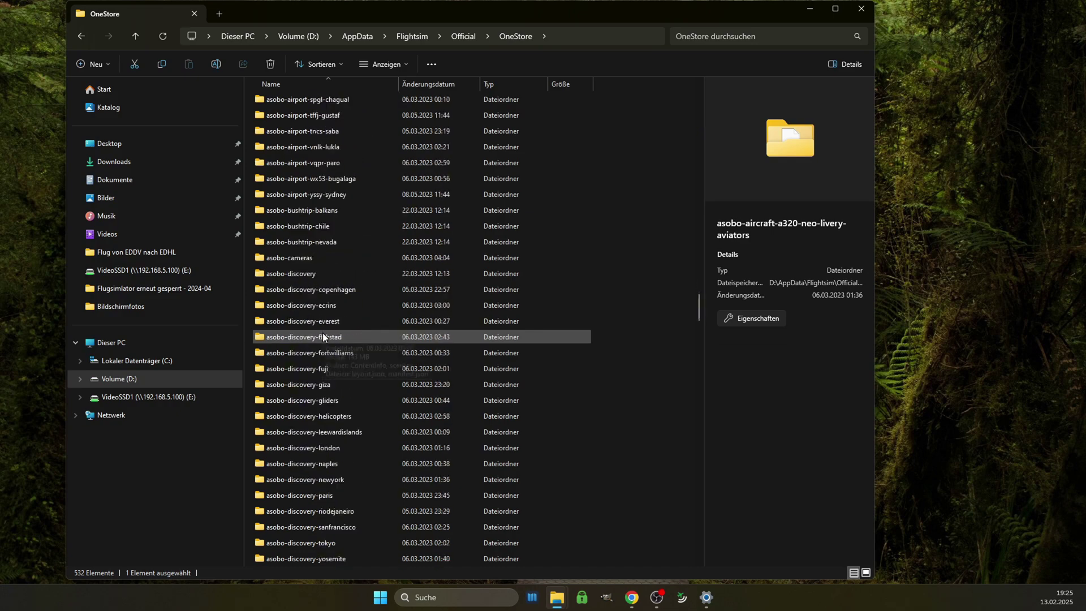
scroll(322, 337, down, 20)
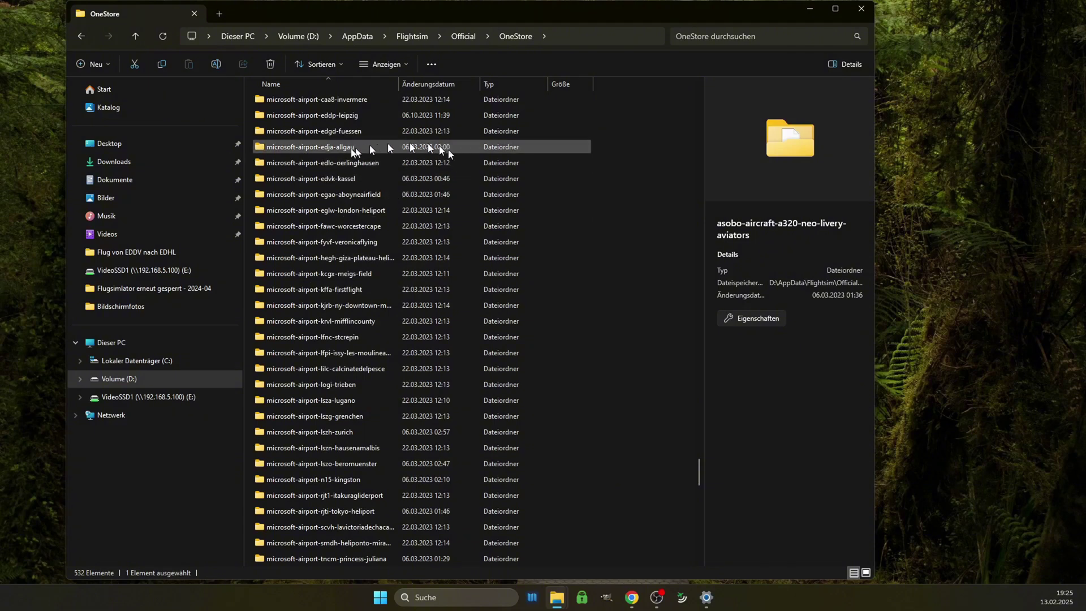
- Go back to the root of drive D and permanently delete its AppData folder
click(361, 36)
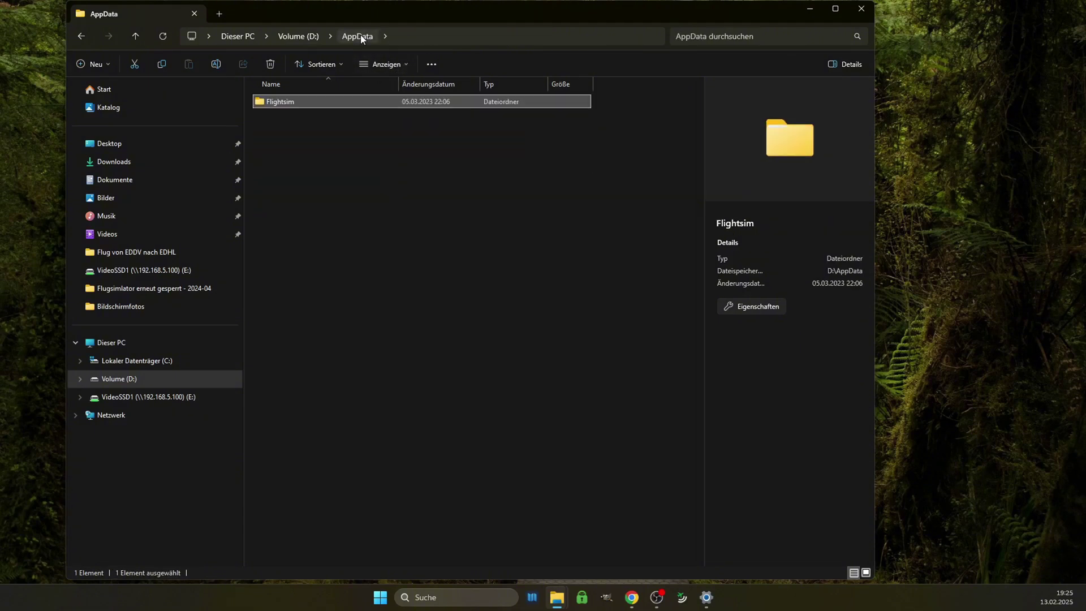
click(307, 36)
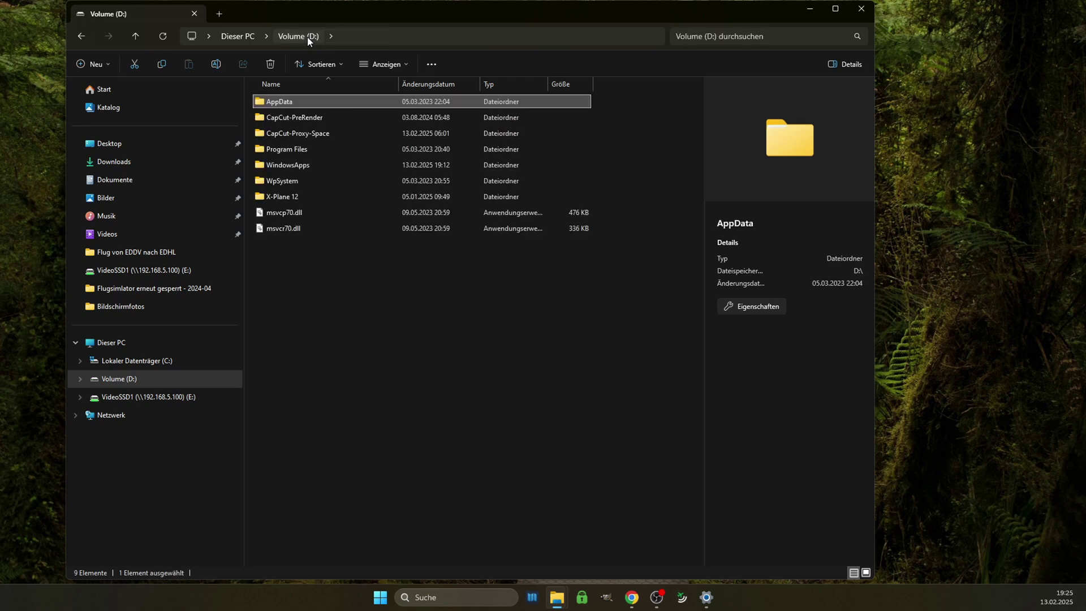
key(Delete)
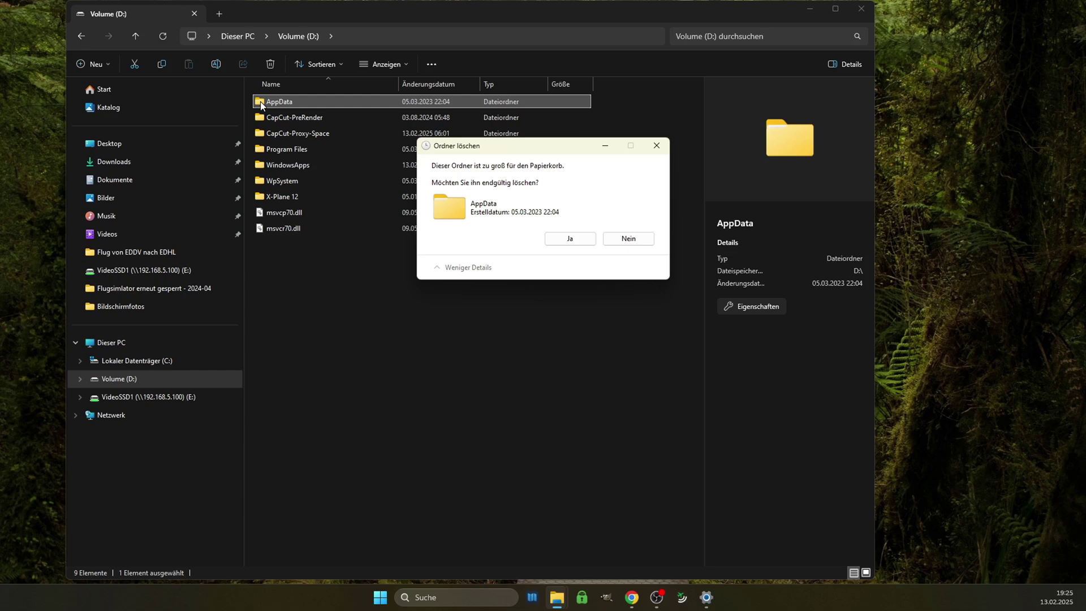
click(560, 239)
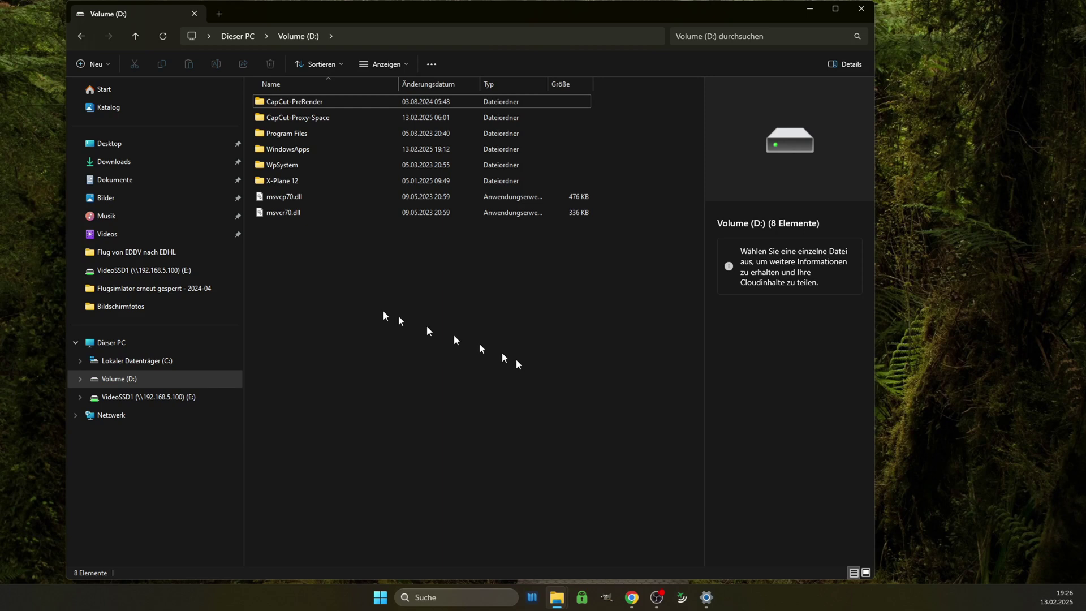
- Check the size of the X-Plane 12 folder on drive D in its properties and close them
right_click(284, 182)
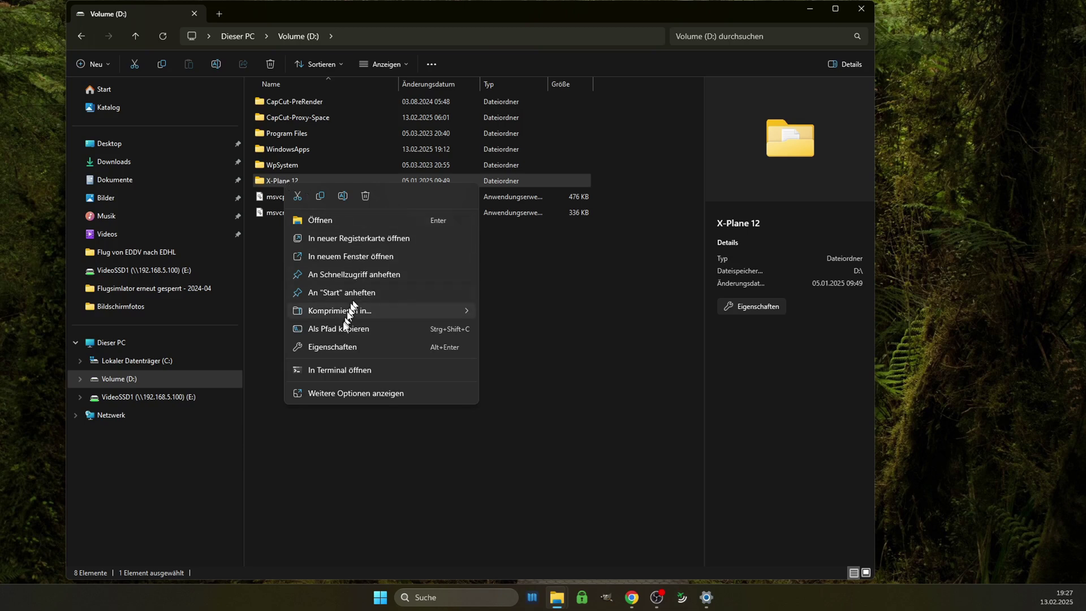
click(336, 347)
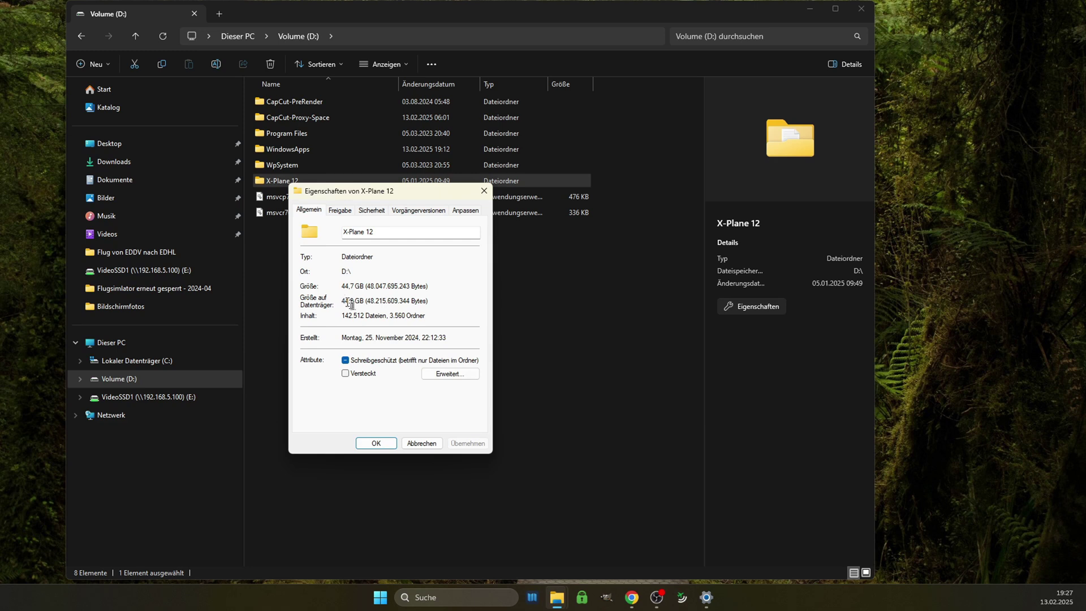
click(423, 445)
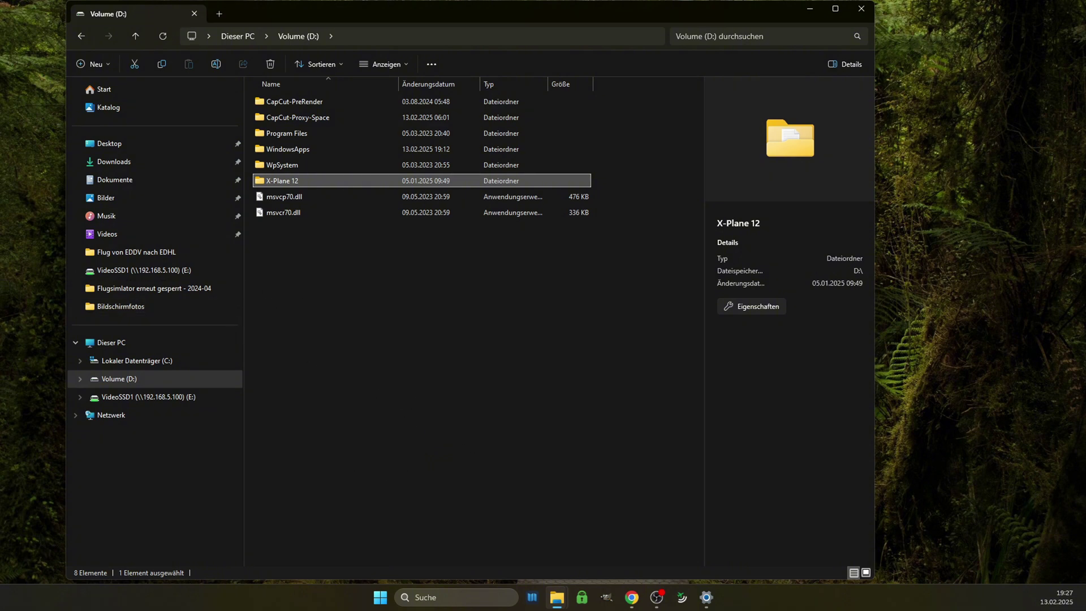
- Delete the Microsoft Flight Simulator shortcut from the desktop and empty the recycle bin
key(super+d)
click(627, 303)
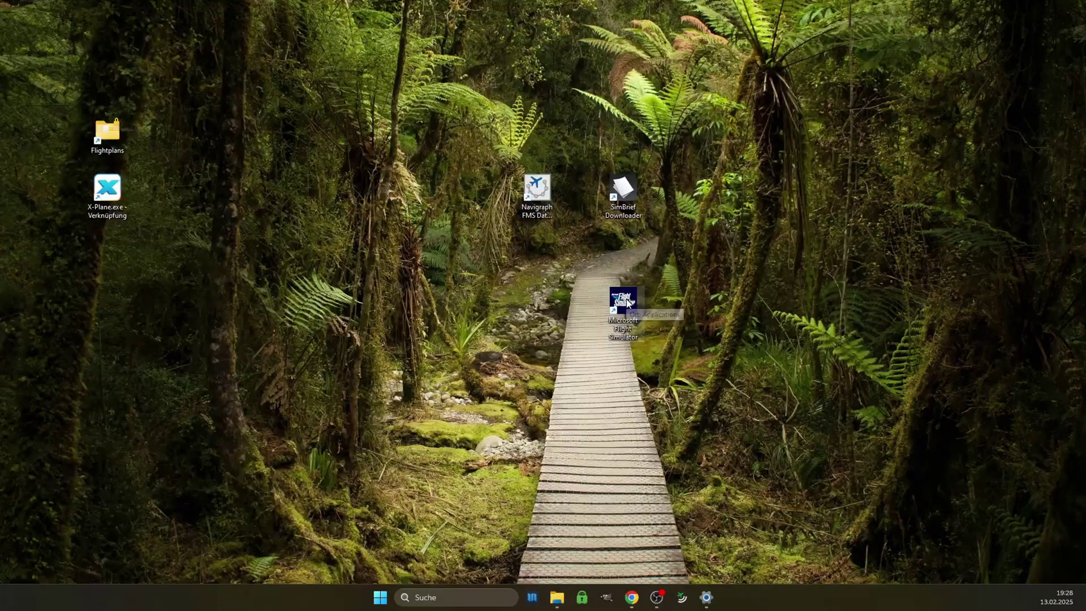
key(Delete)
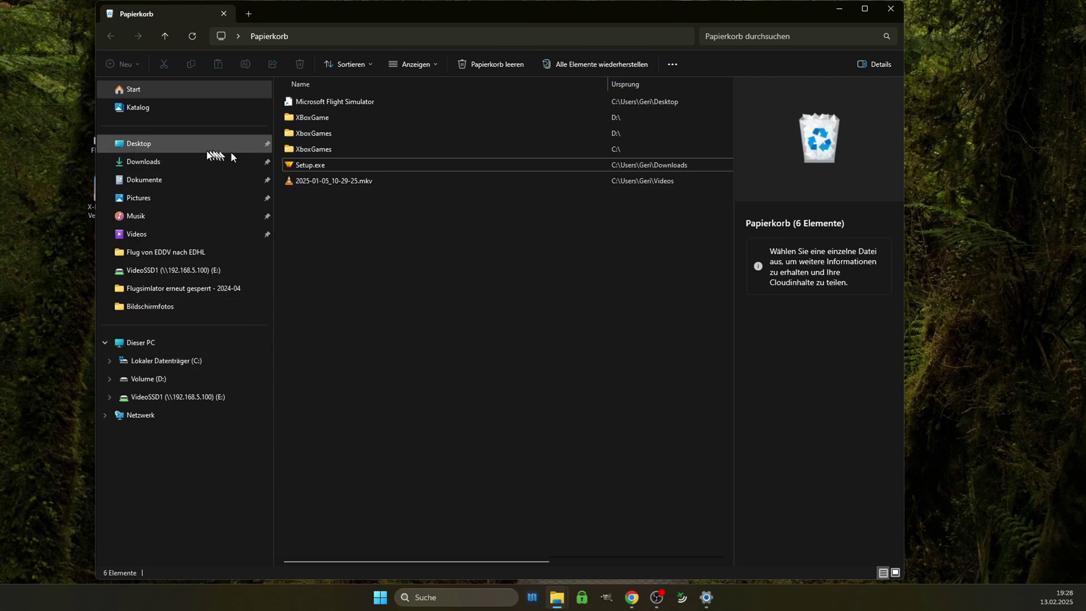
click(491, 64)
key(Return)
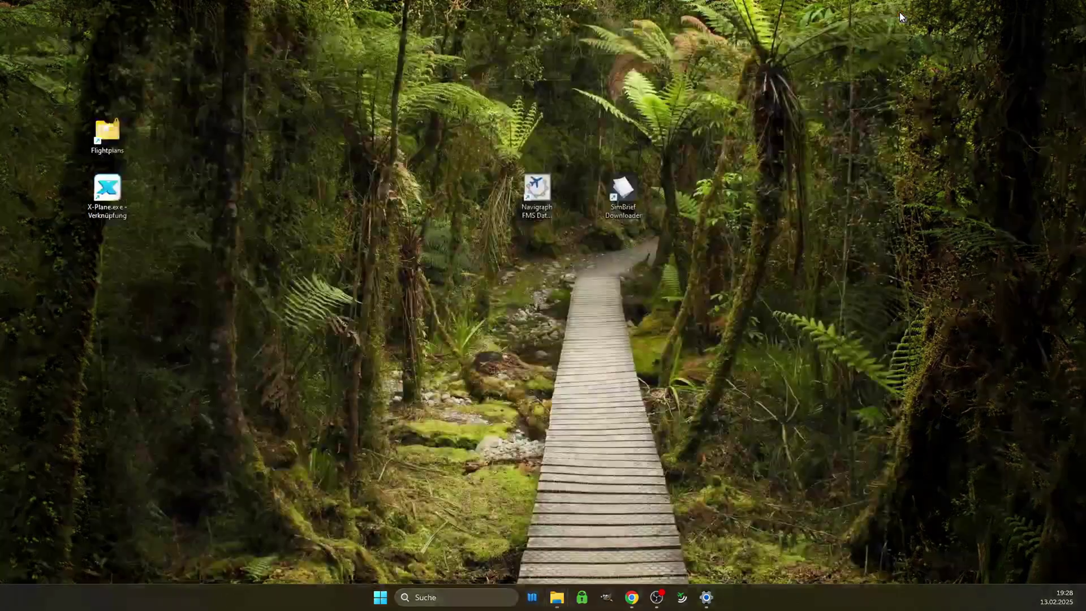
- Return to the drive D window and open the Dieser PC overview to check the drives' free space
mouse_move(561, 603)
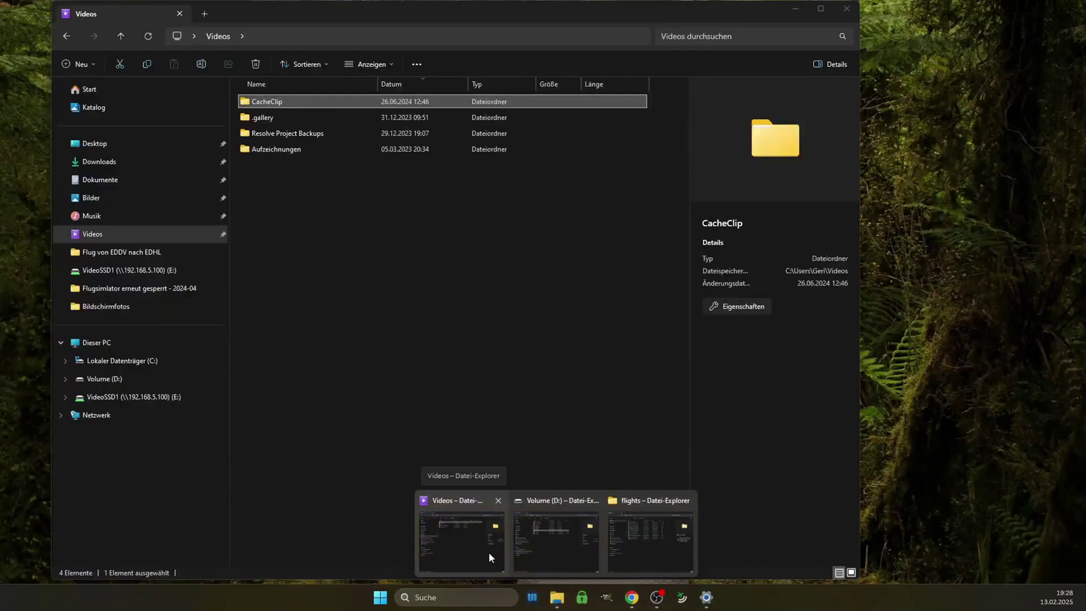
click(541, 554)
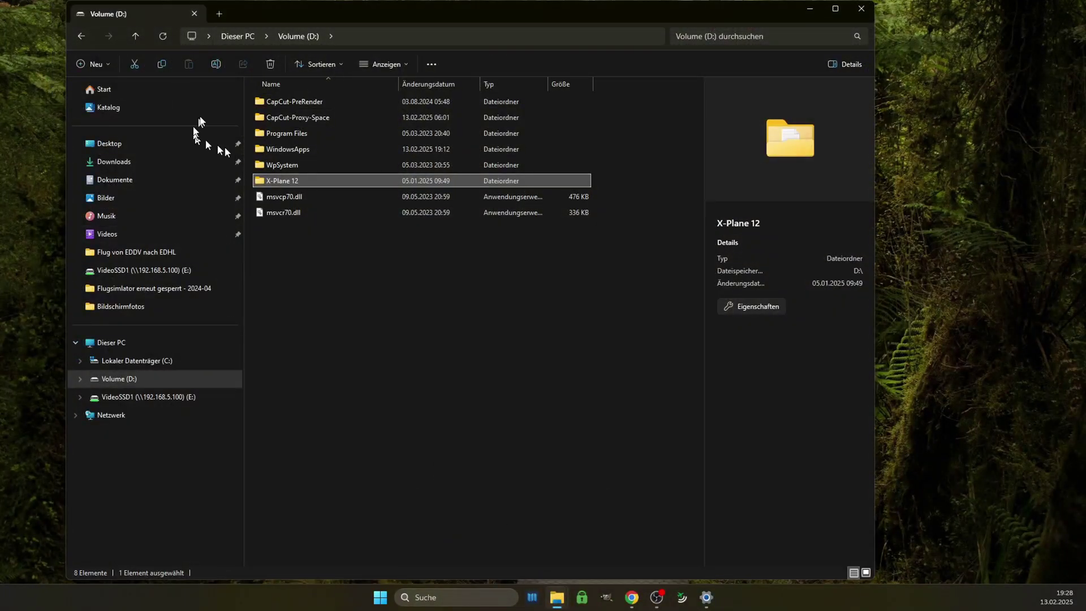
click(239, 35)
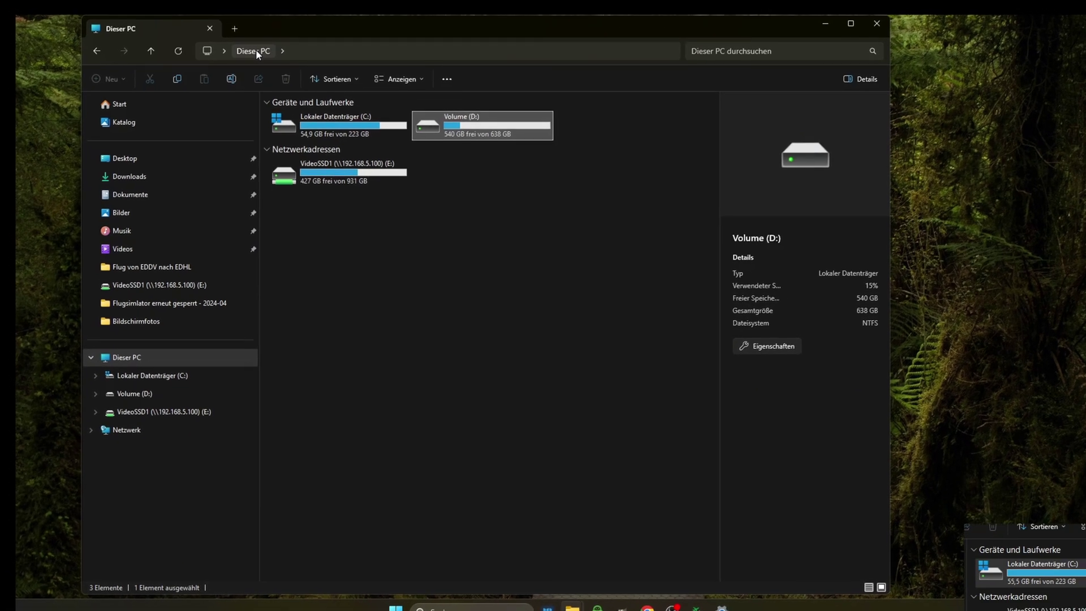